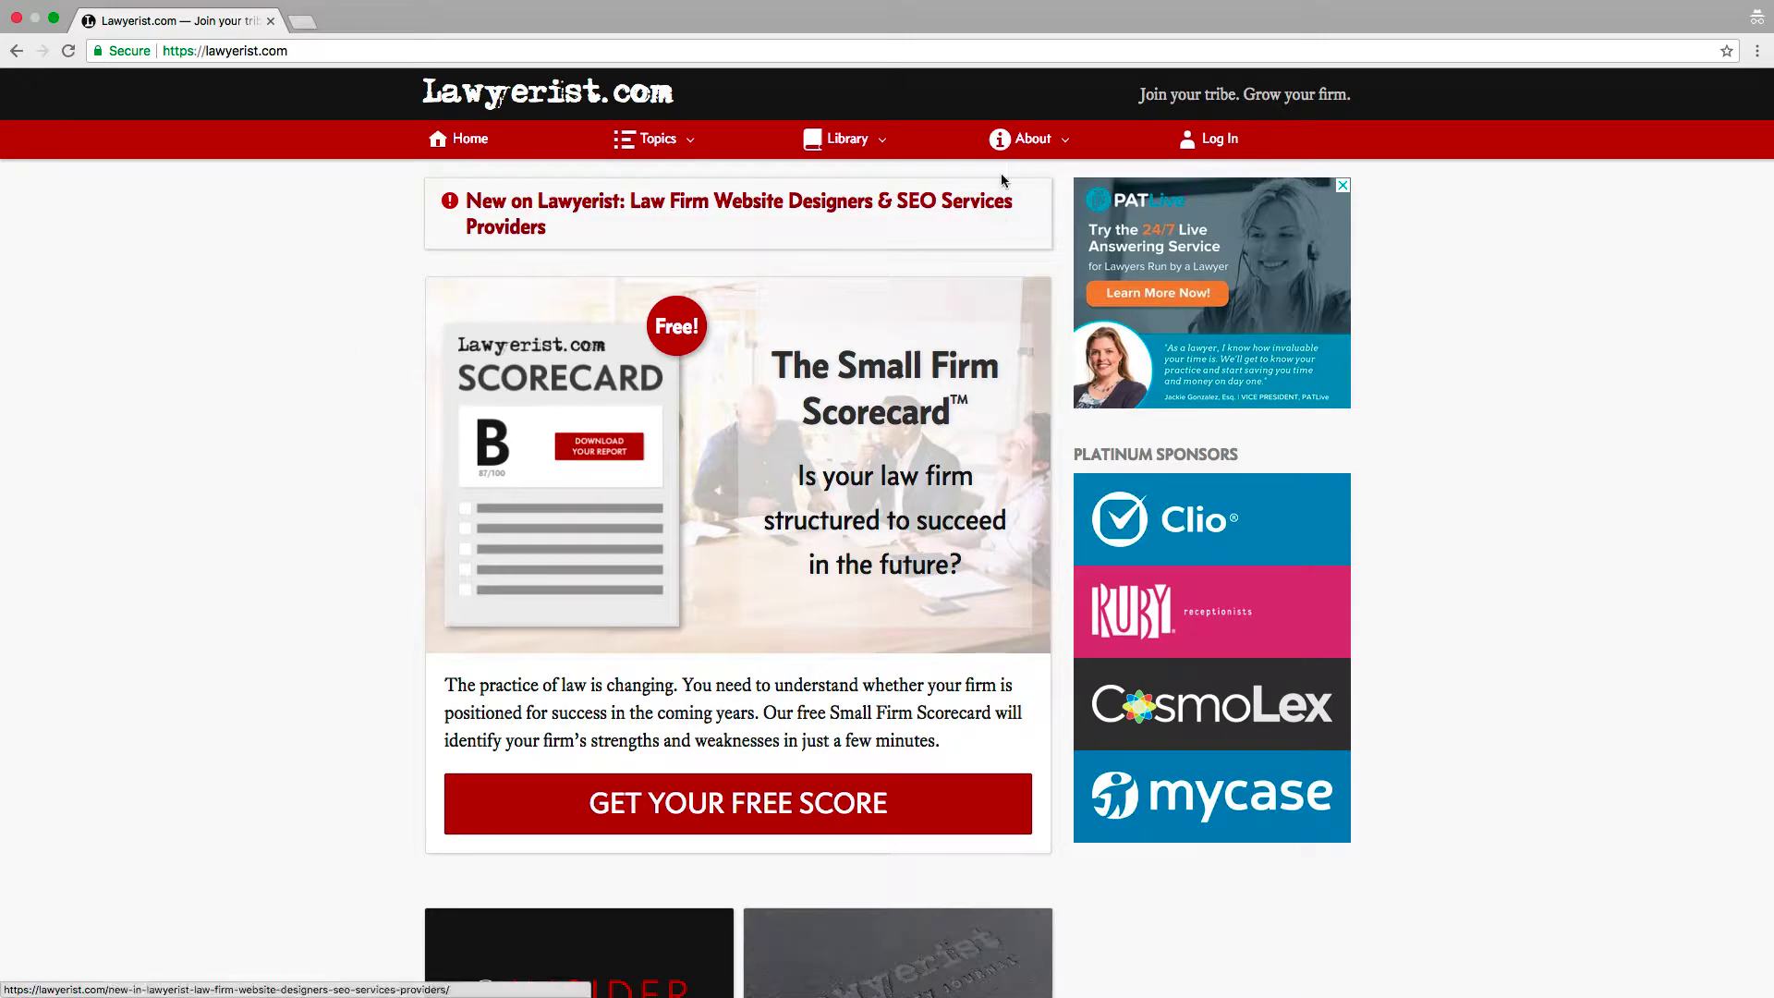
Visit Community Standards, then navigate to the Law Practice Management Software topic page
click(1030, 150)
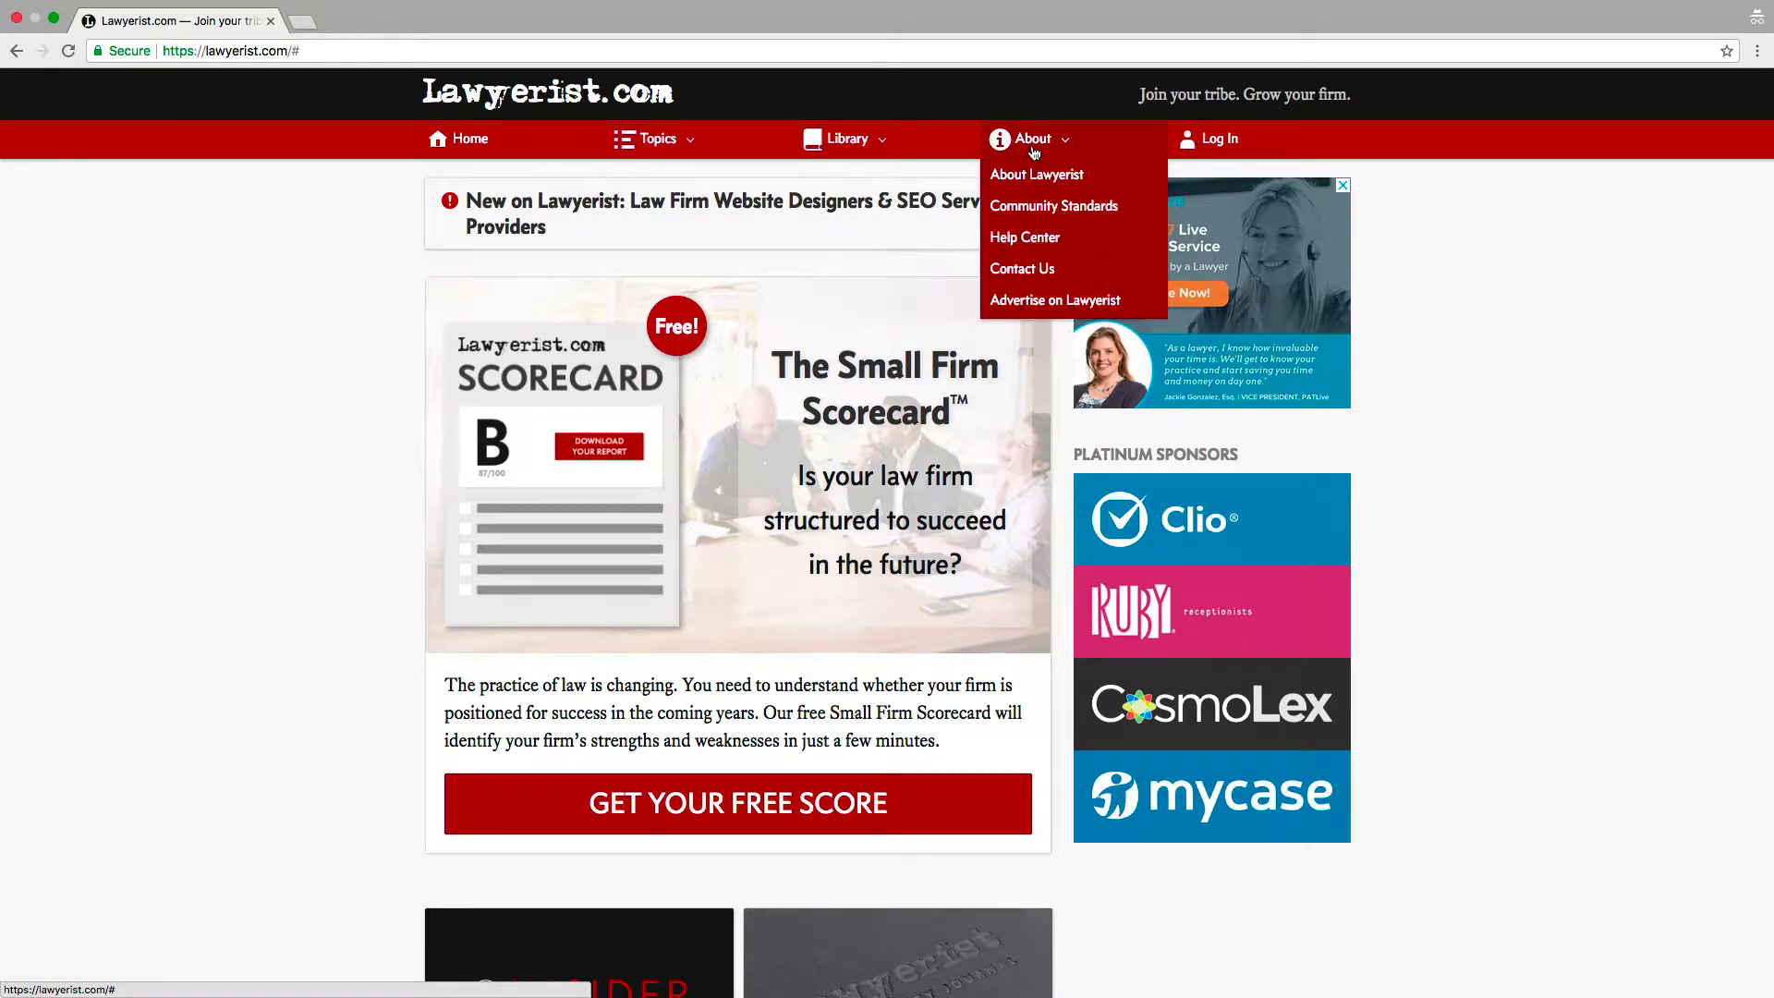
click(1029, 207)
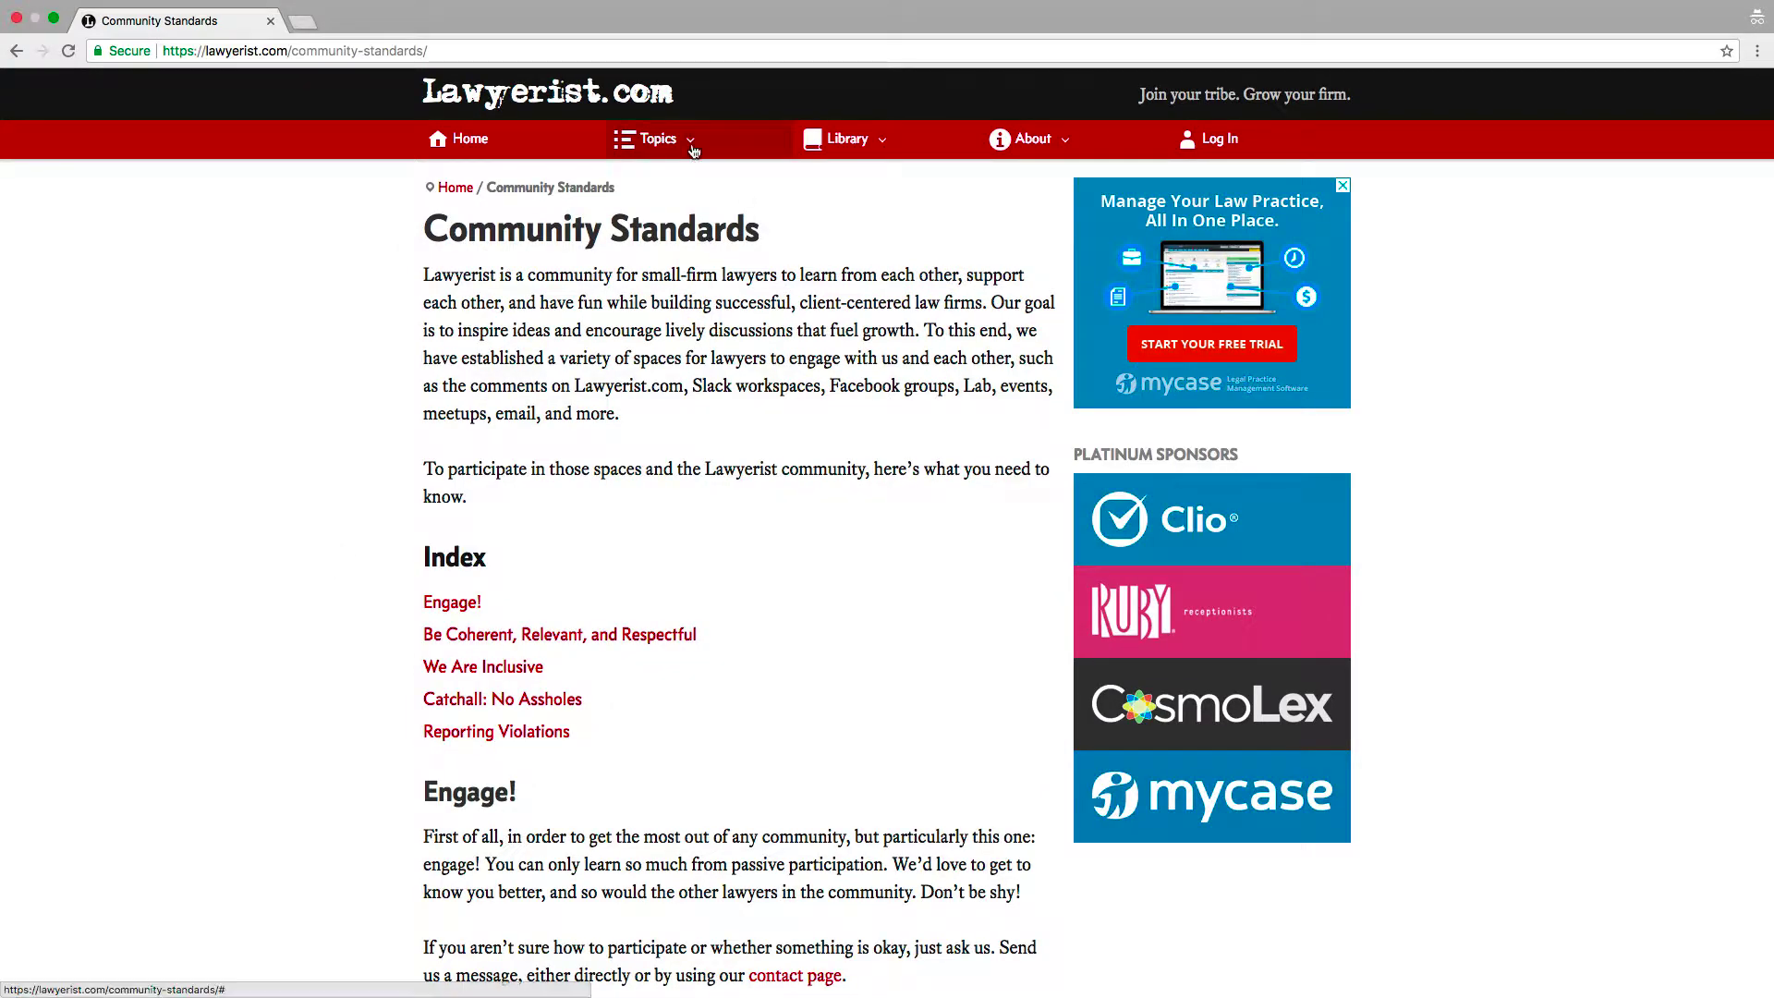
click(677, 140)
click(693, 212)
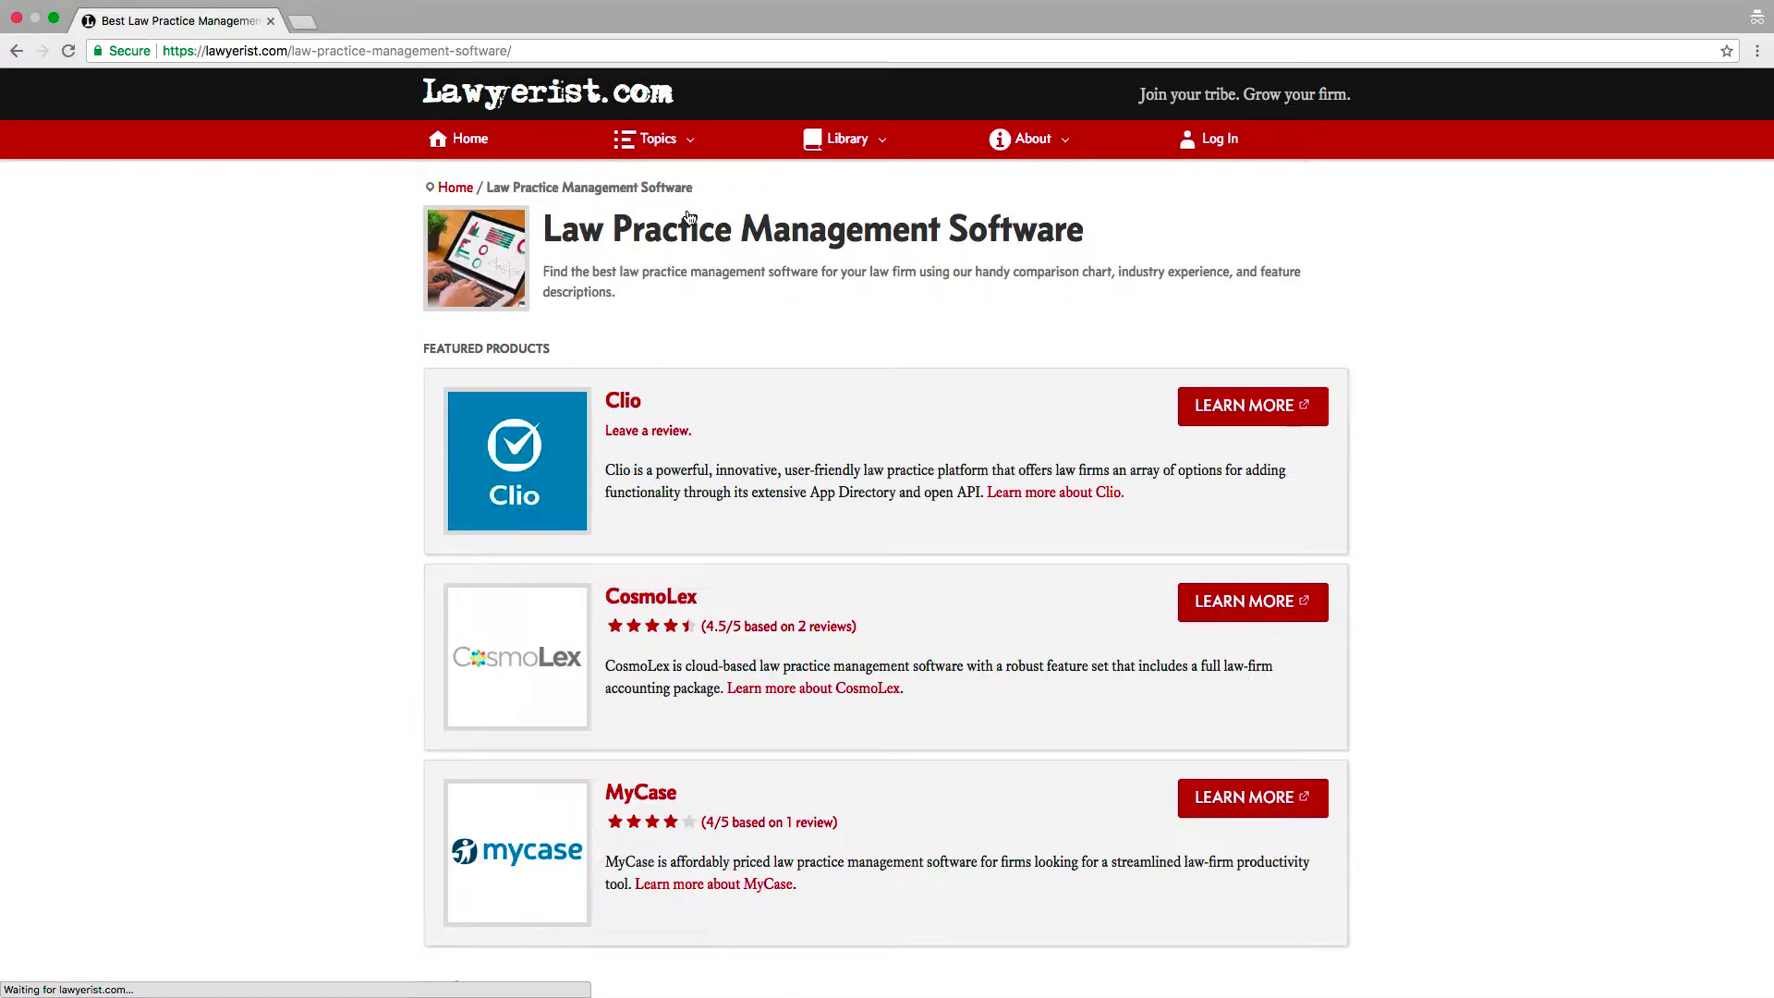
scroll(887, 555, down, 15)
Follow the Zola Suite link from the listings to reach the dashboard with the Email panel
click(503, 334)
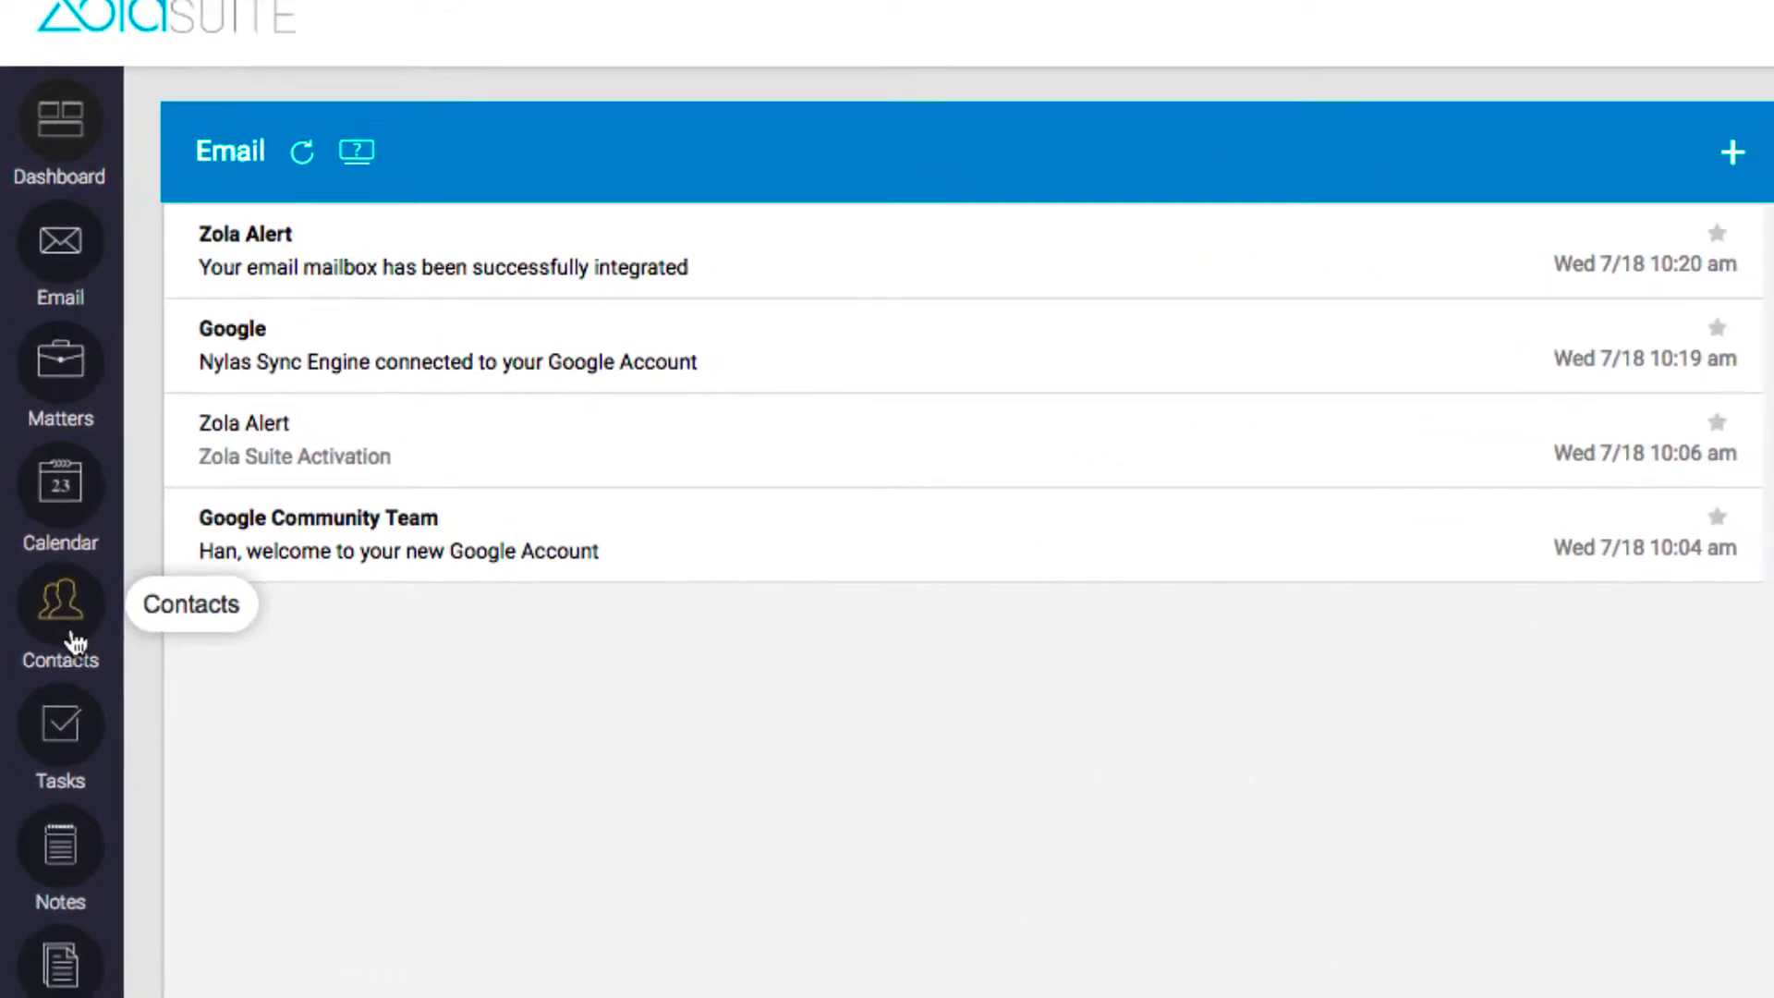
Create and save a new person contact with first name Leia and last name Organa
click(79, 662)
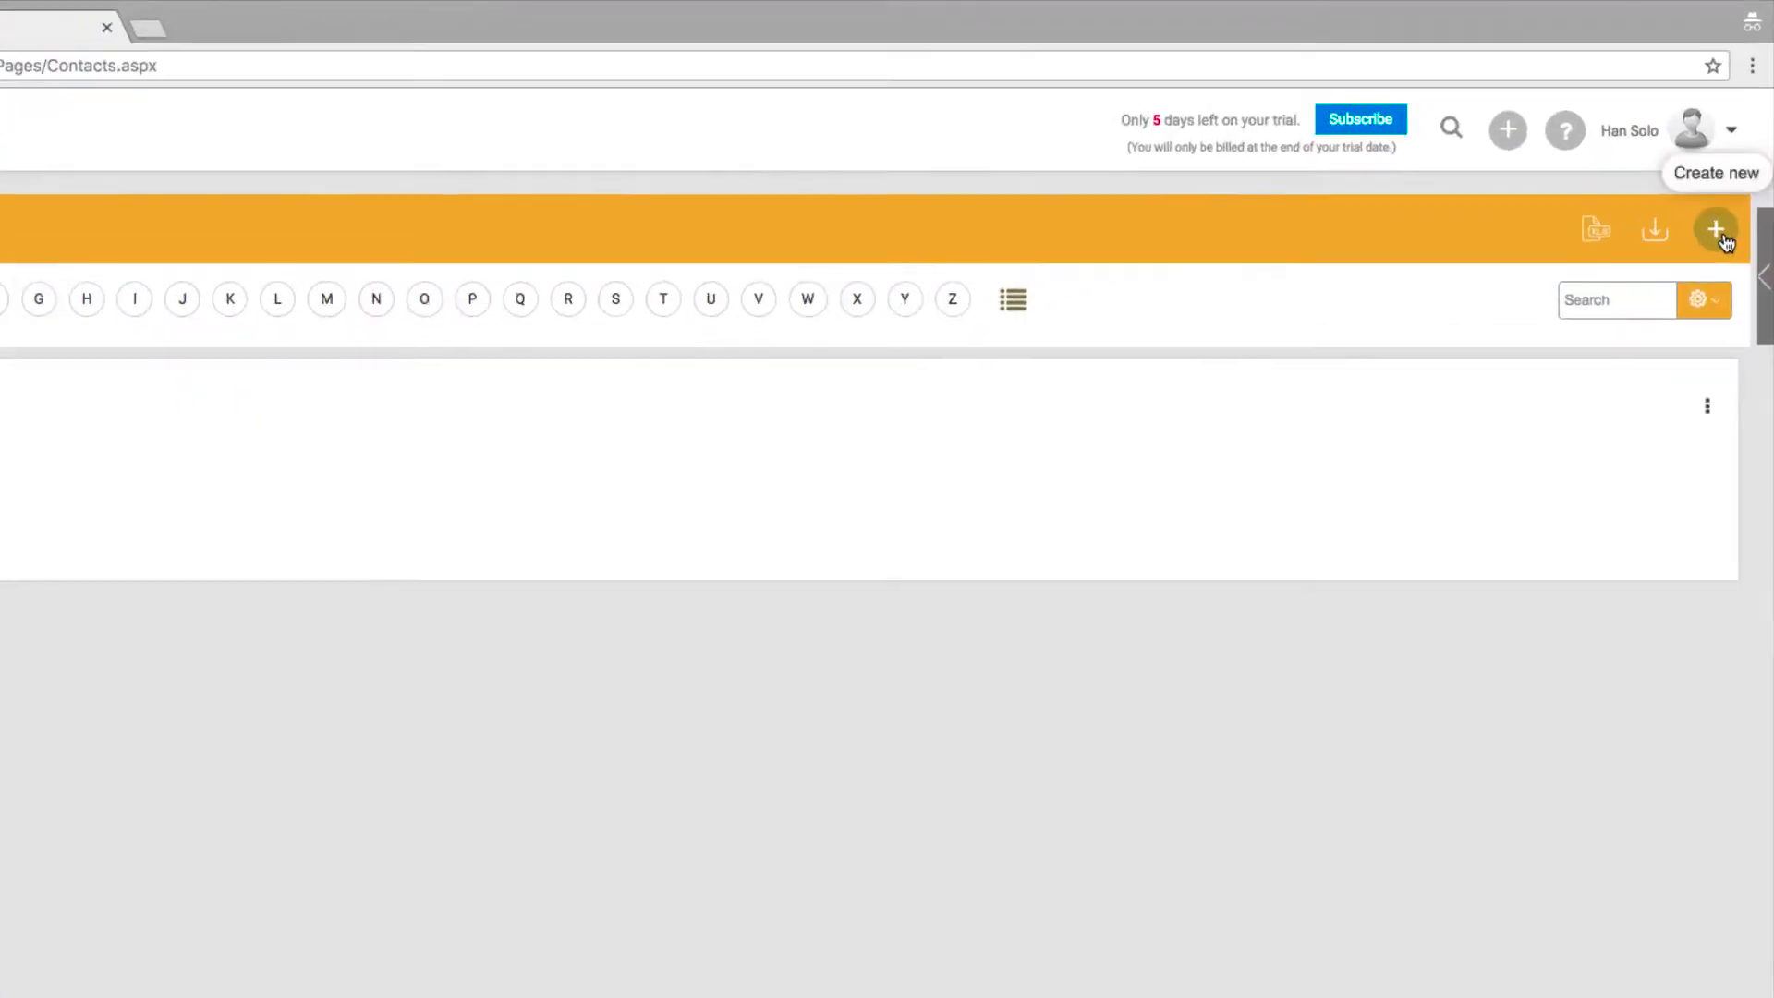
click(1728, 178)
click(1457, 645)
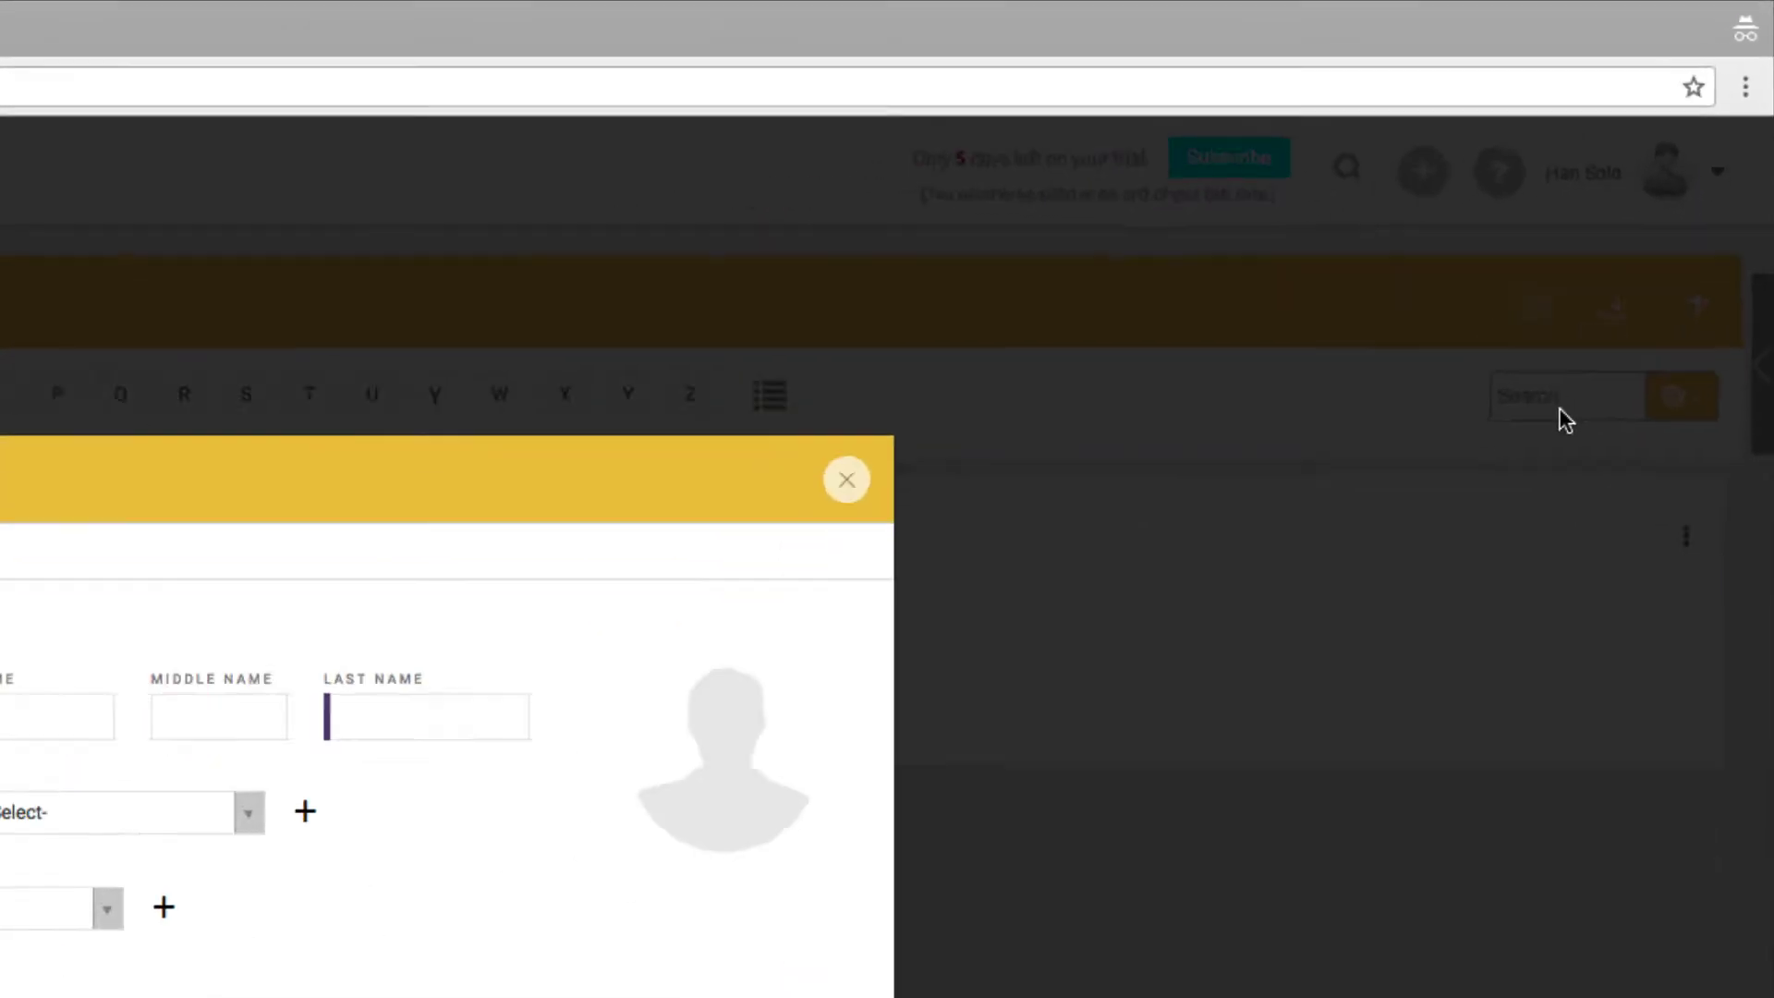
text(Leia)
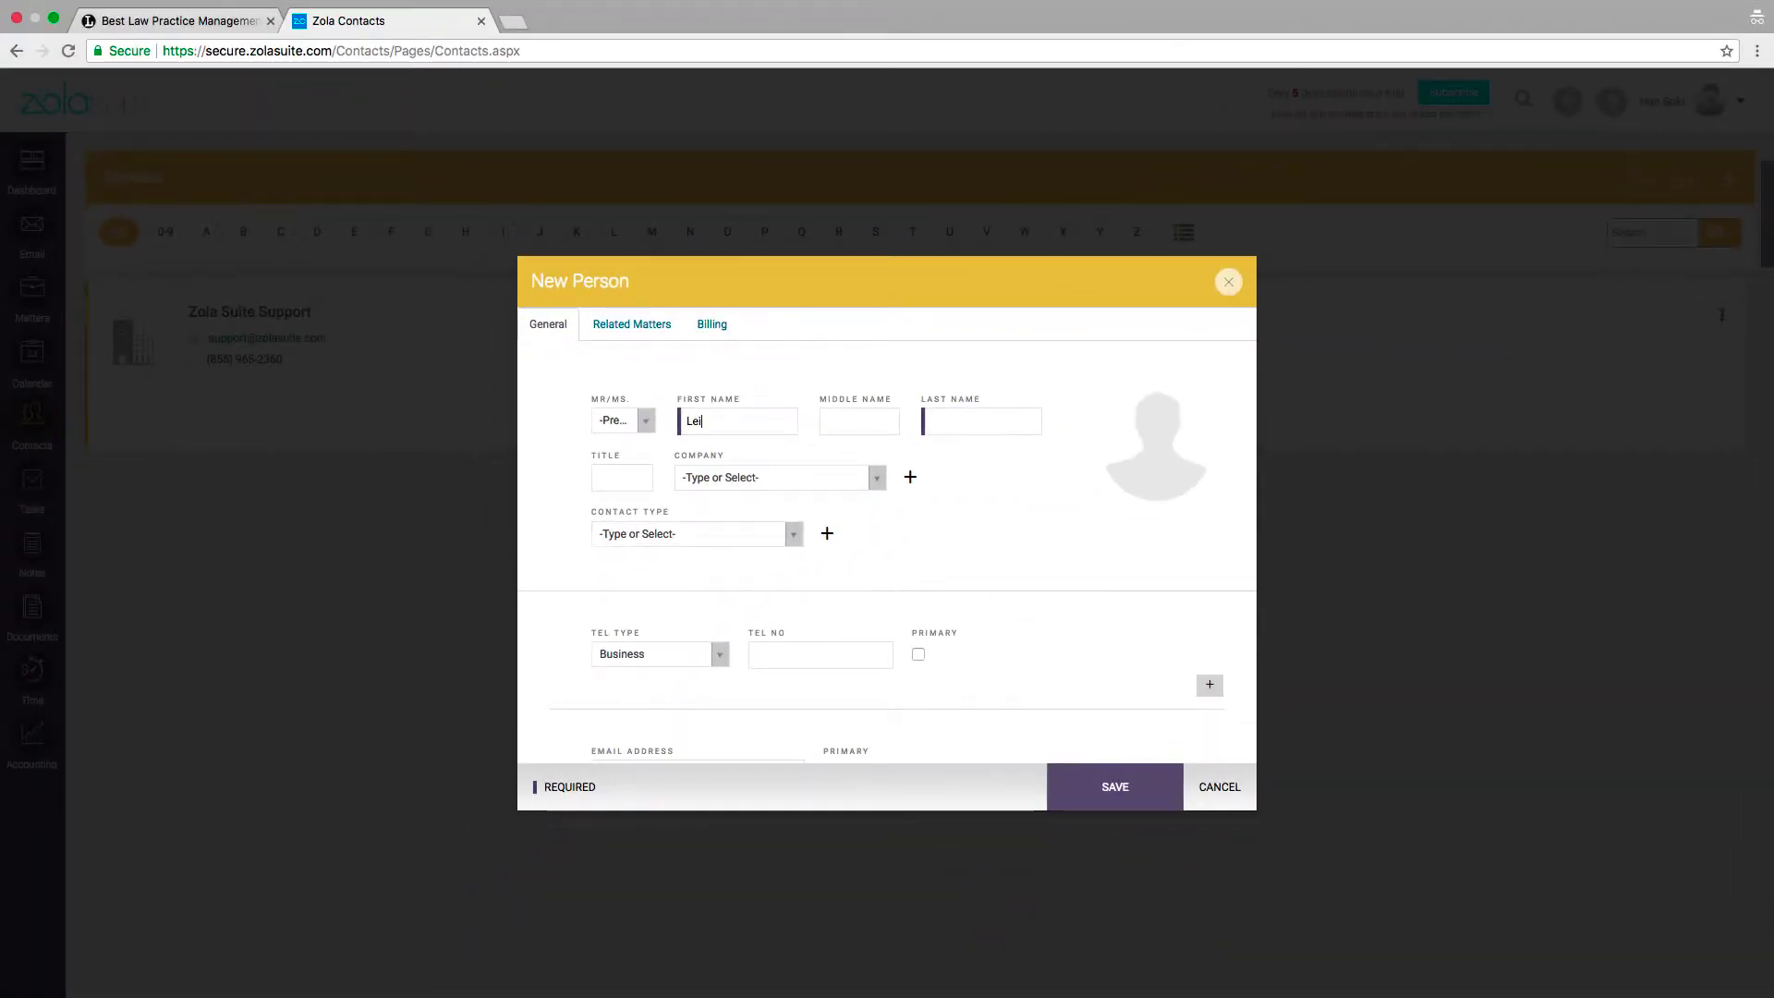
key(Tab)
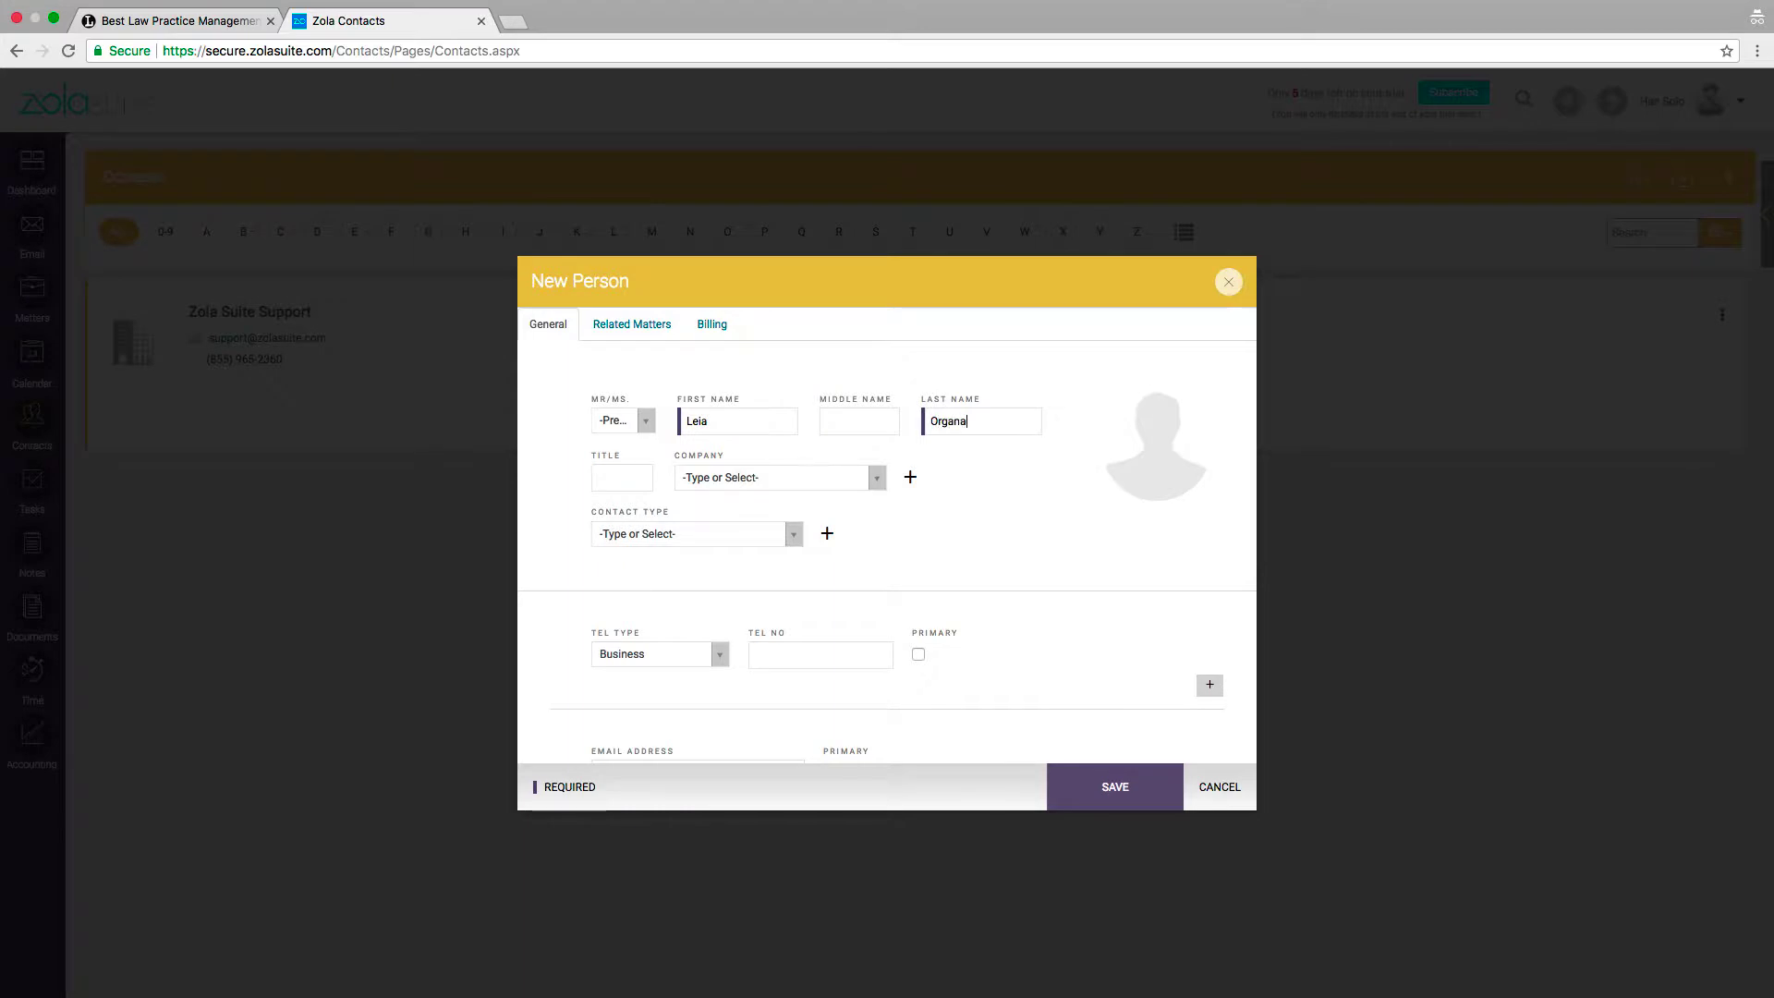
click(1116, 785)
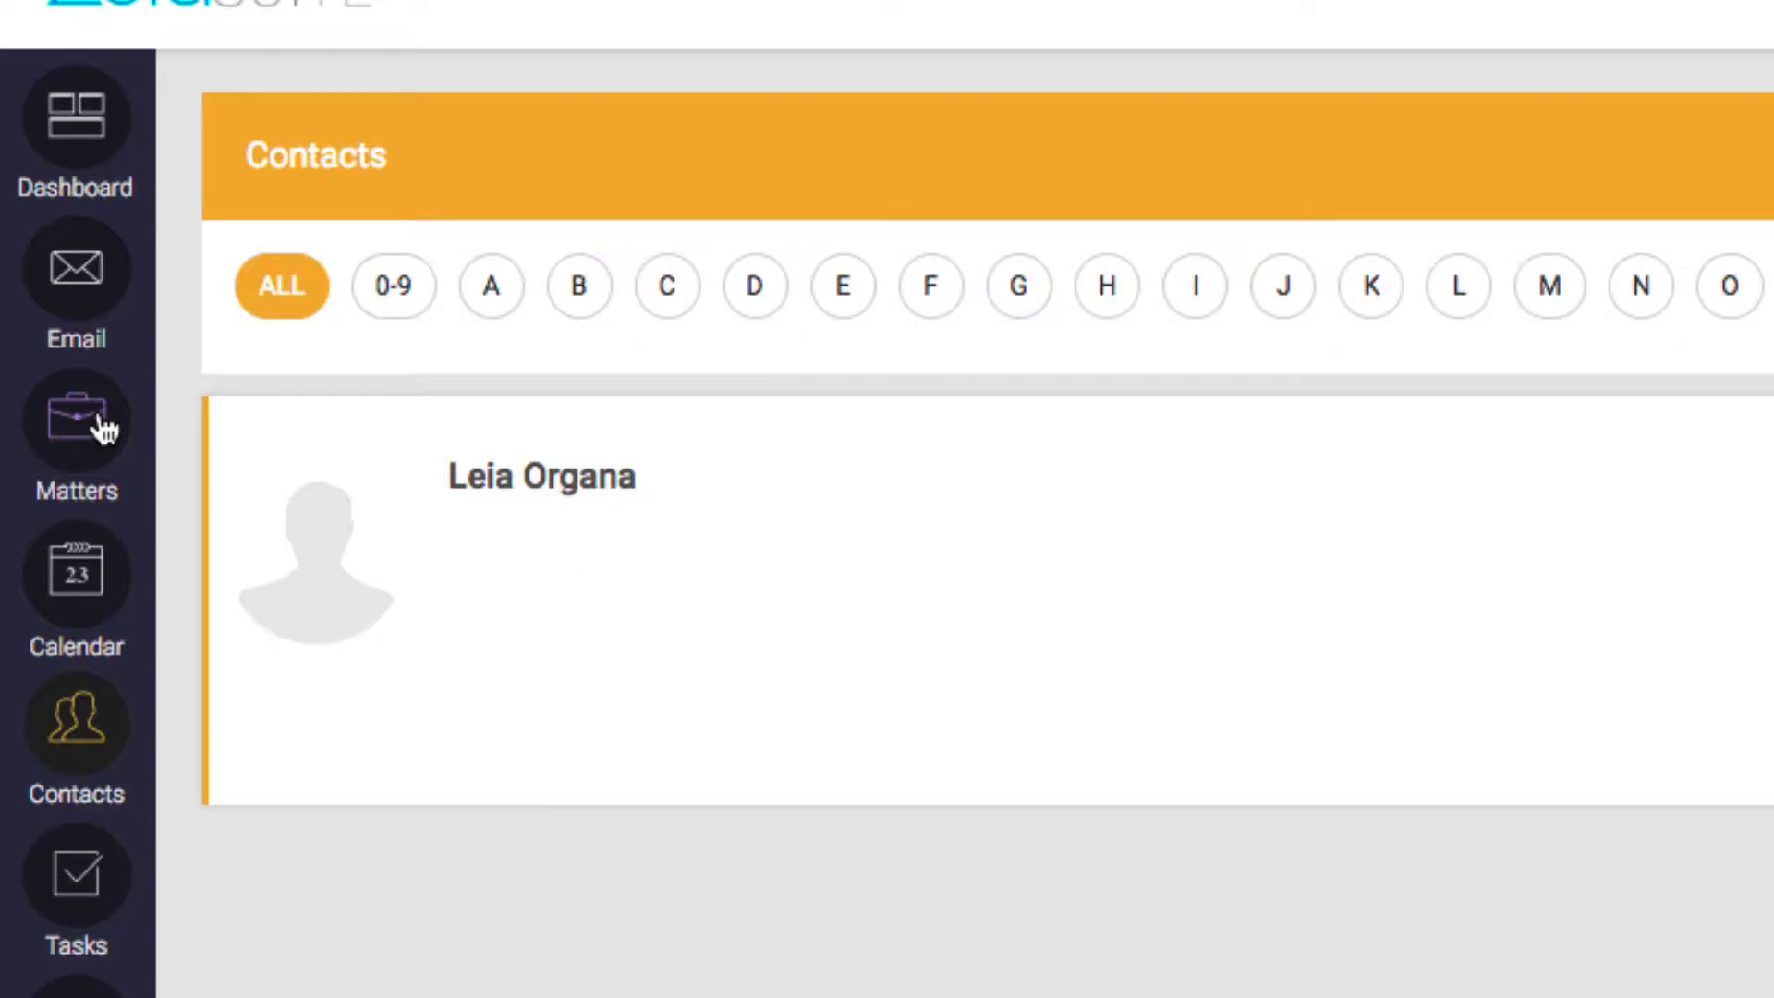
Create the Rescue Mission matter with primary client Leia Organa and practice area Business Development
click(101, 424)
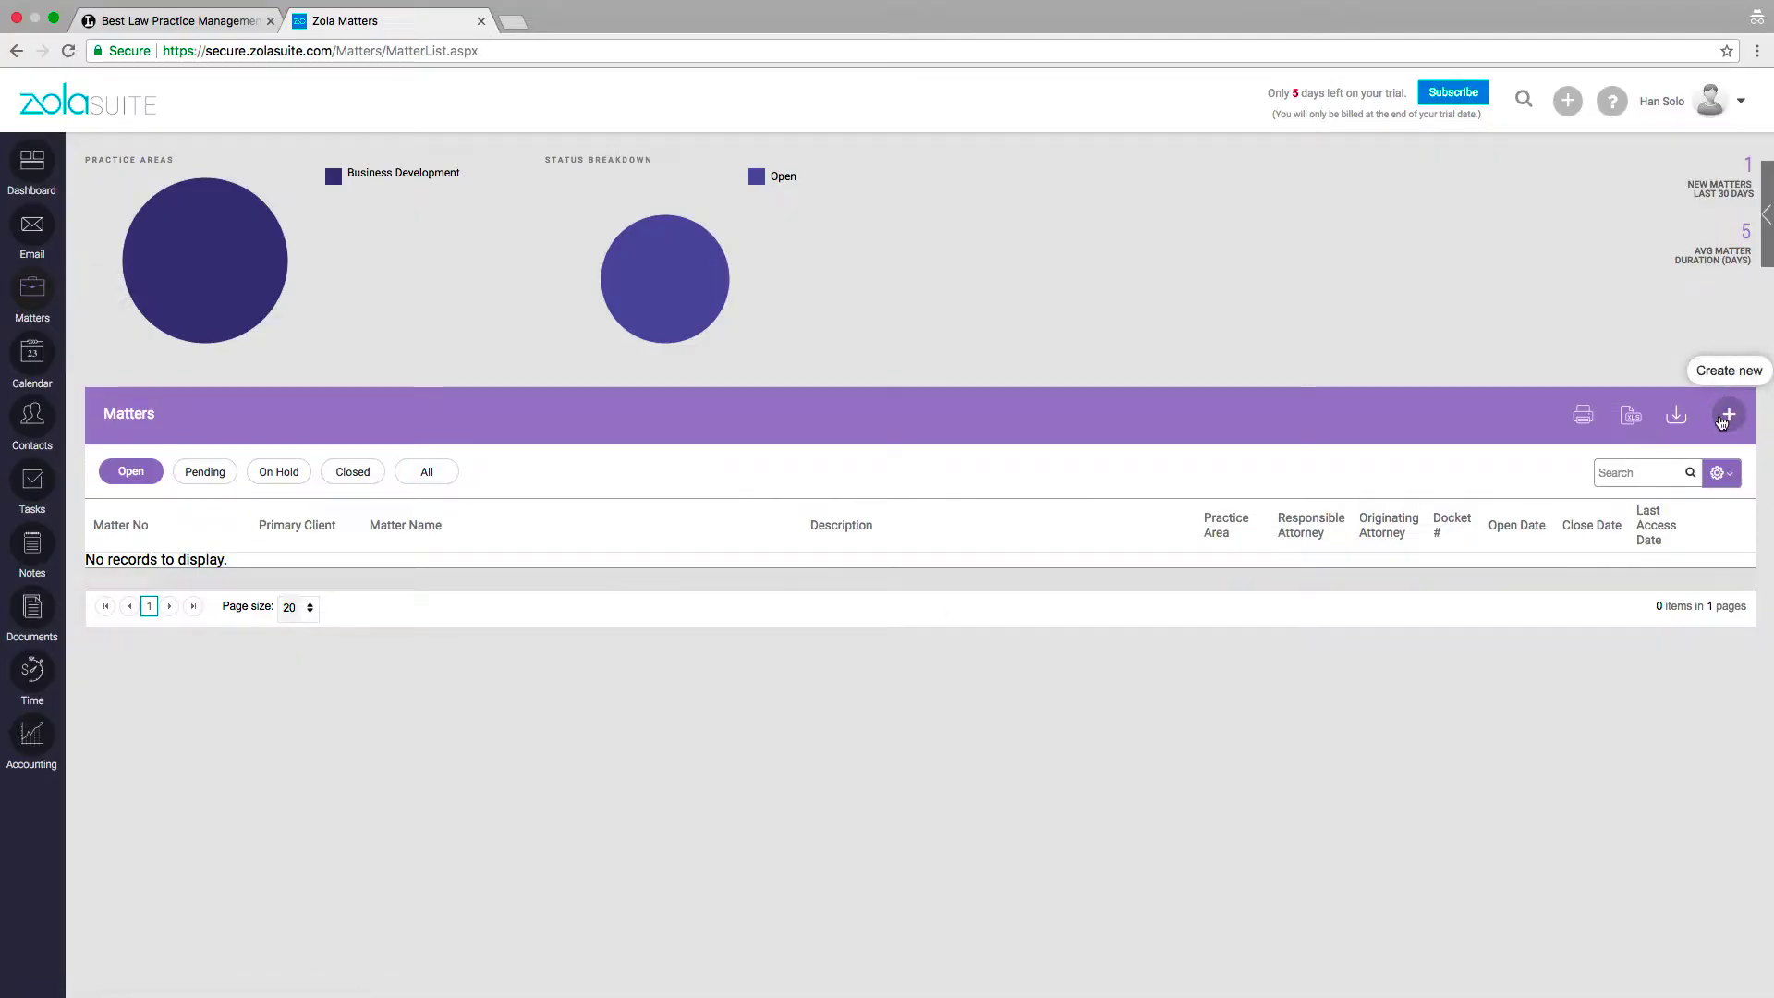
click(1727, 416)
text(Rescue Mission)
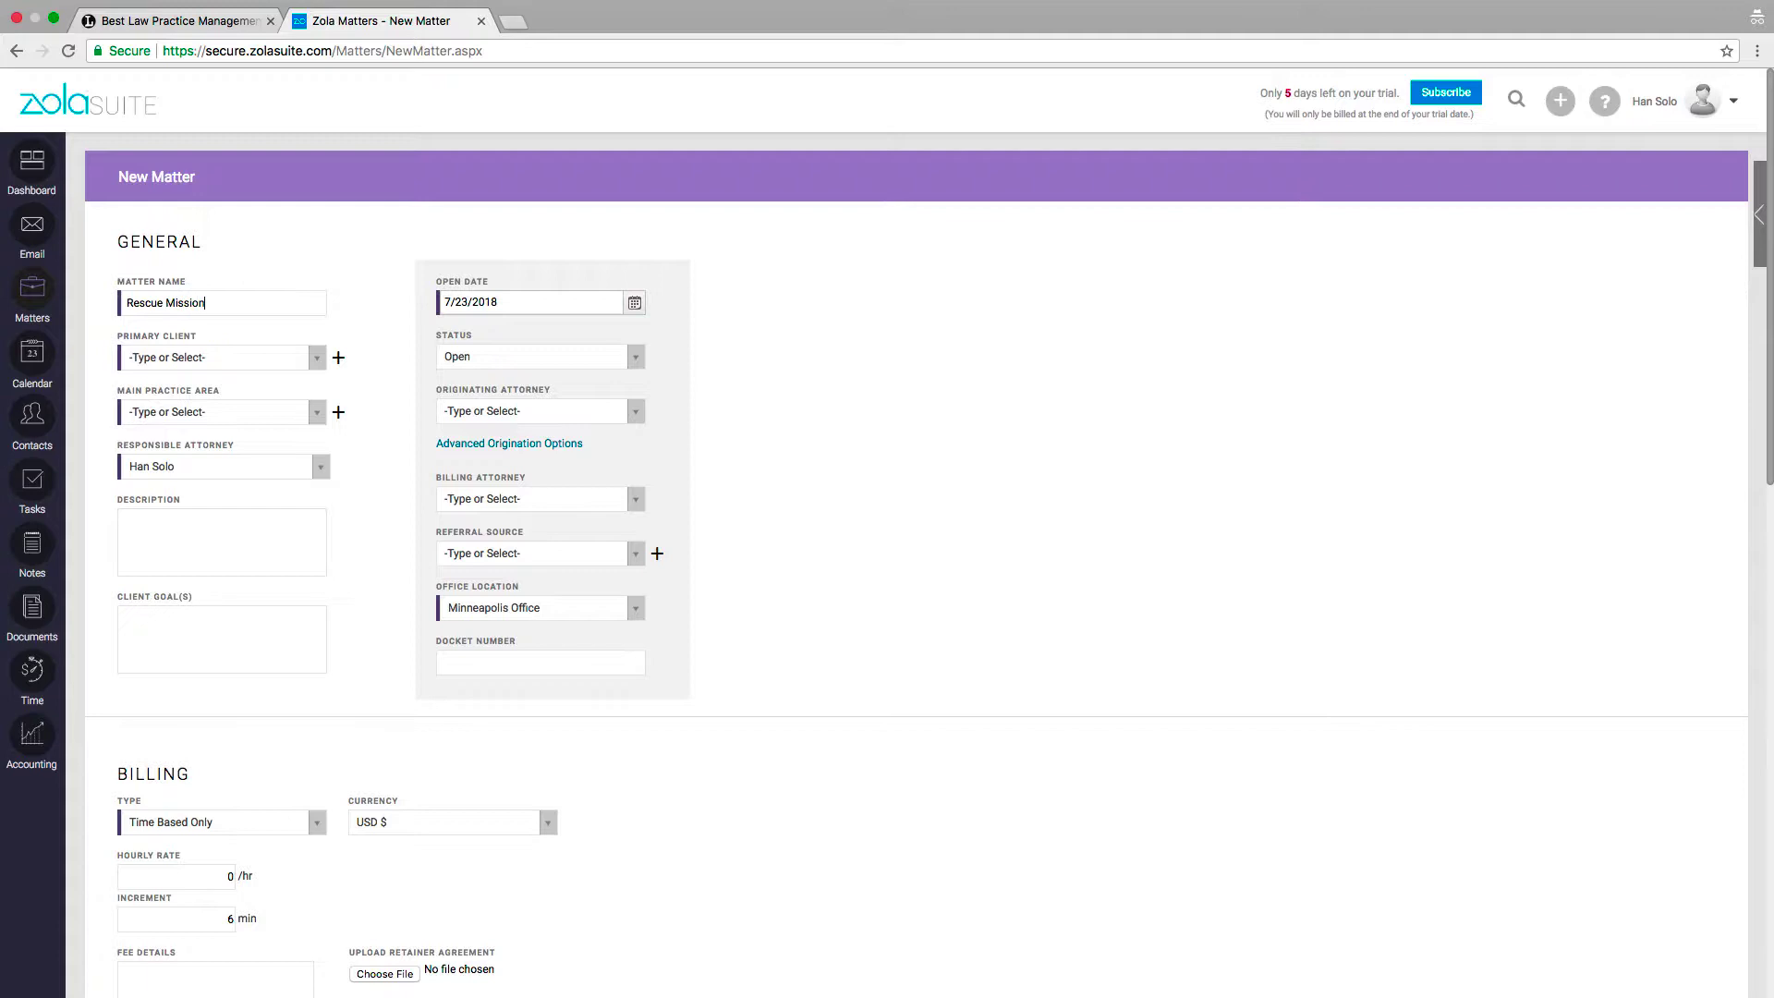
click(233, 356)
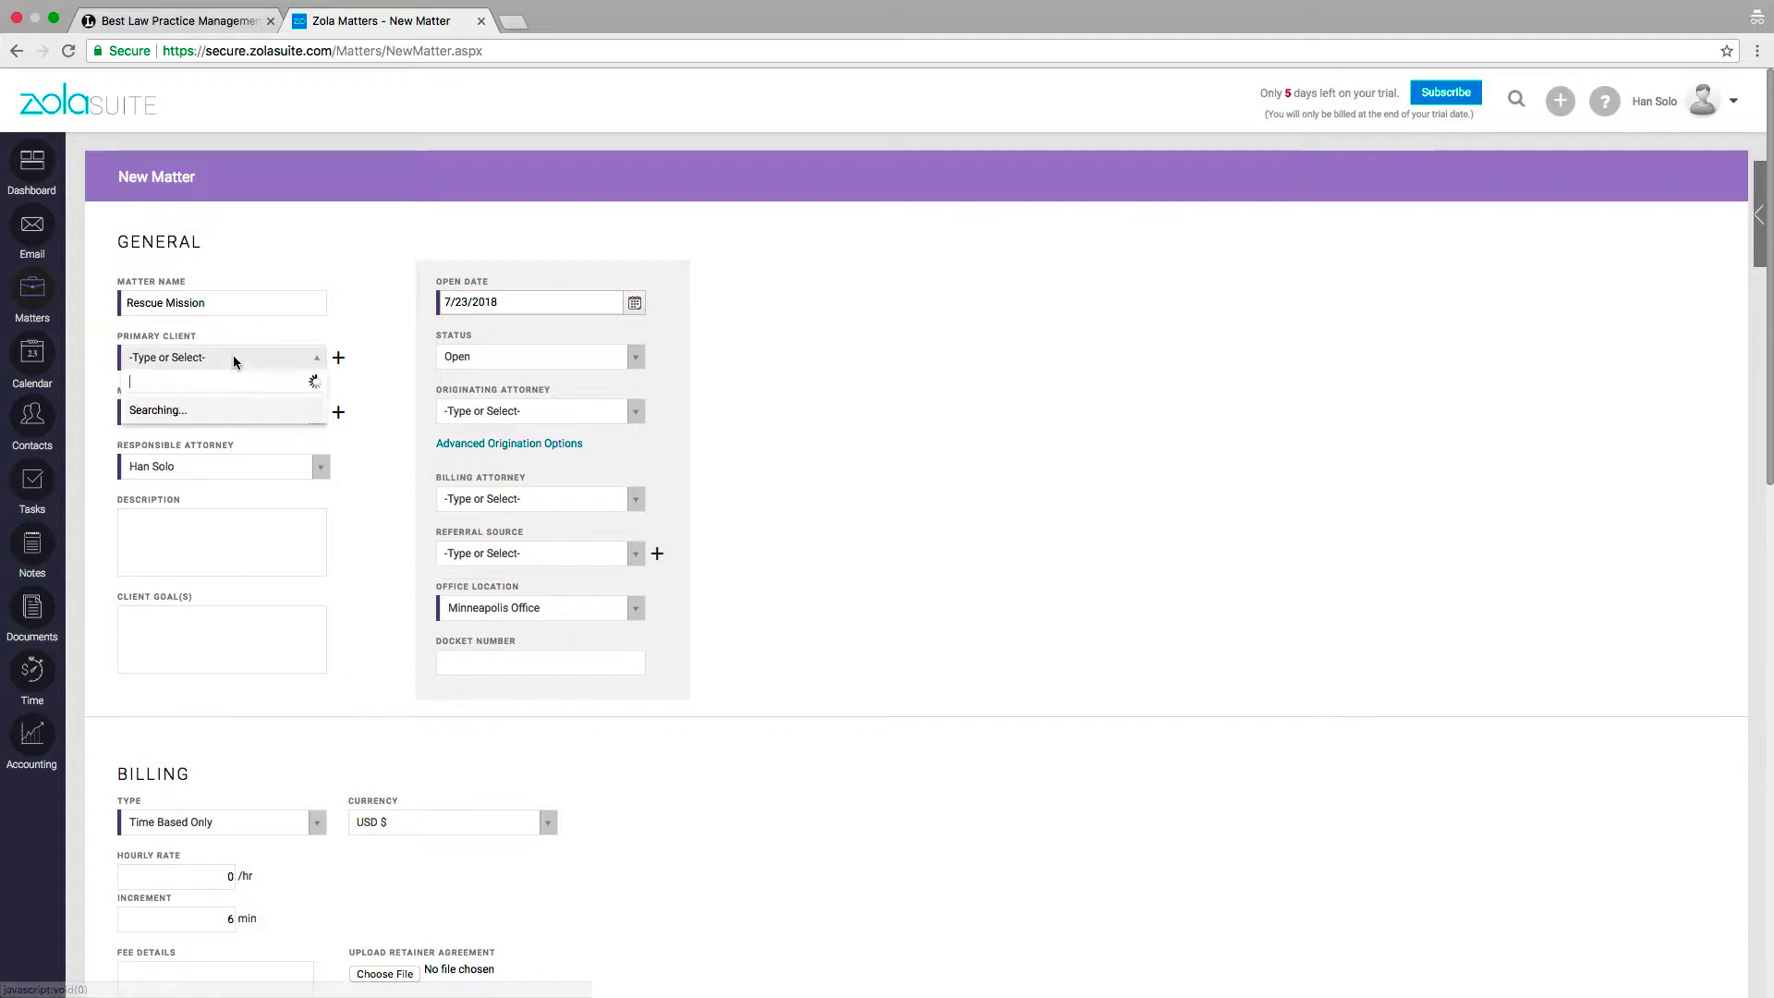
click(228, 466)
click(209, 413)
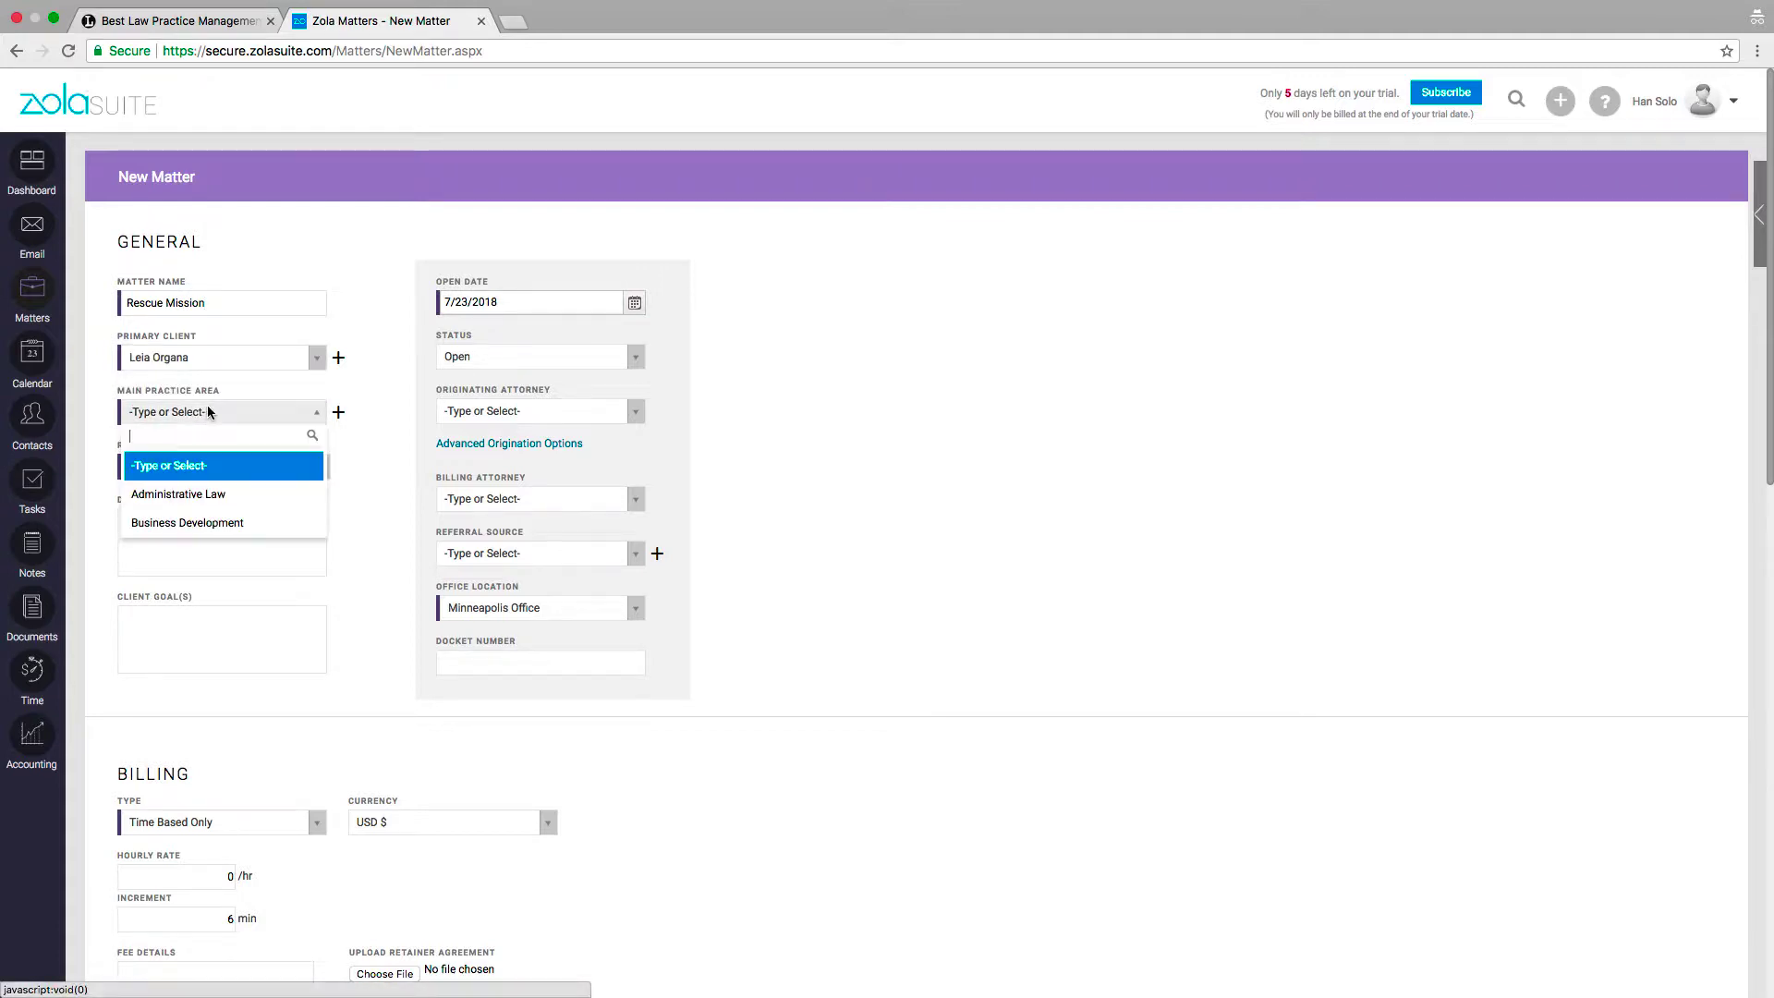
click(207, 523)
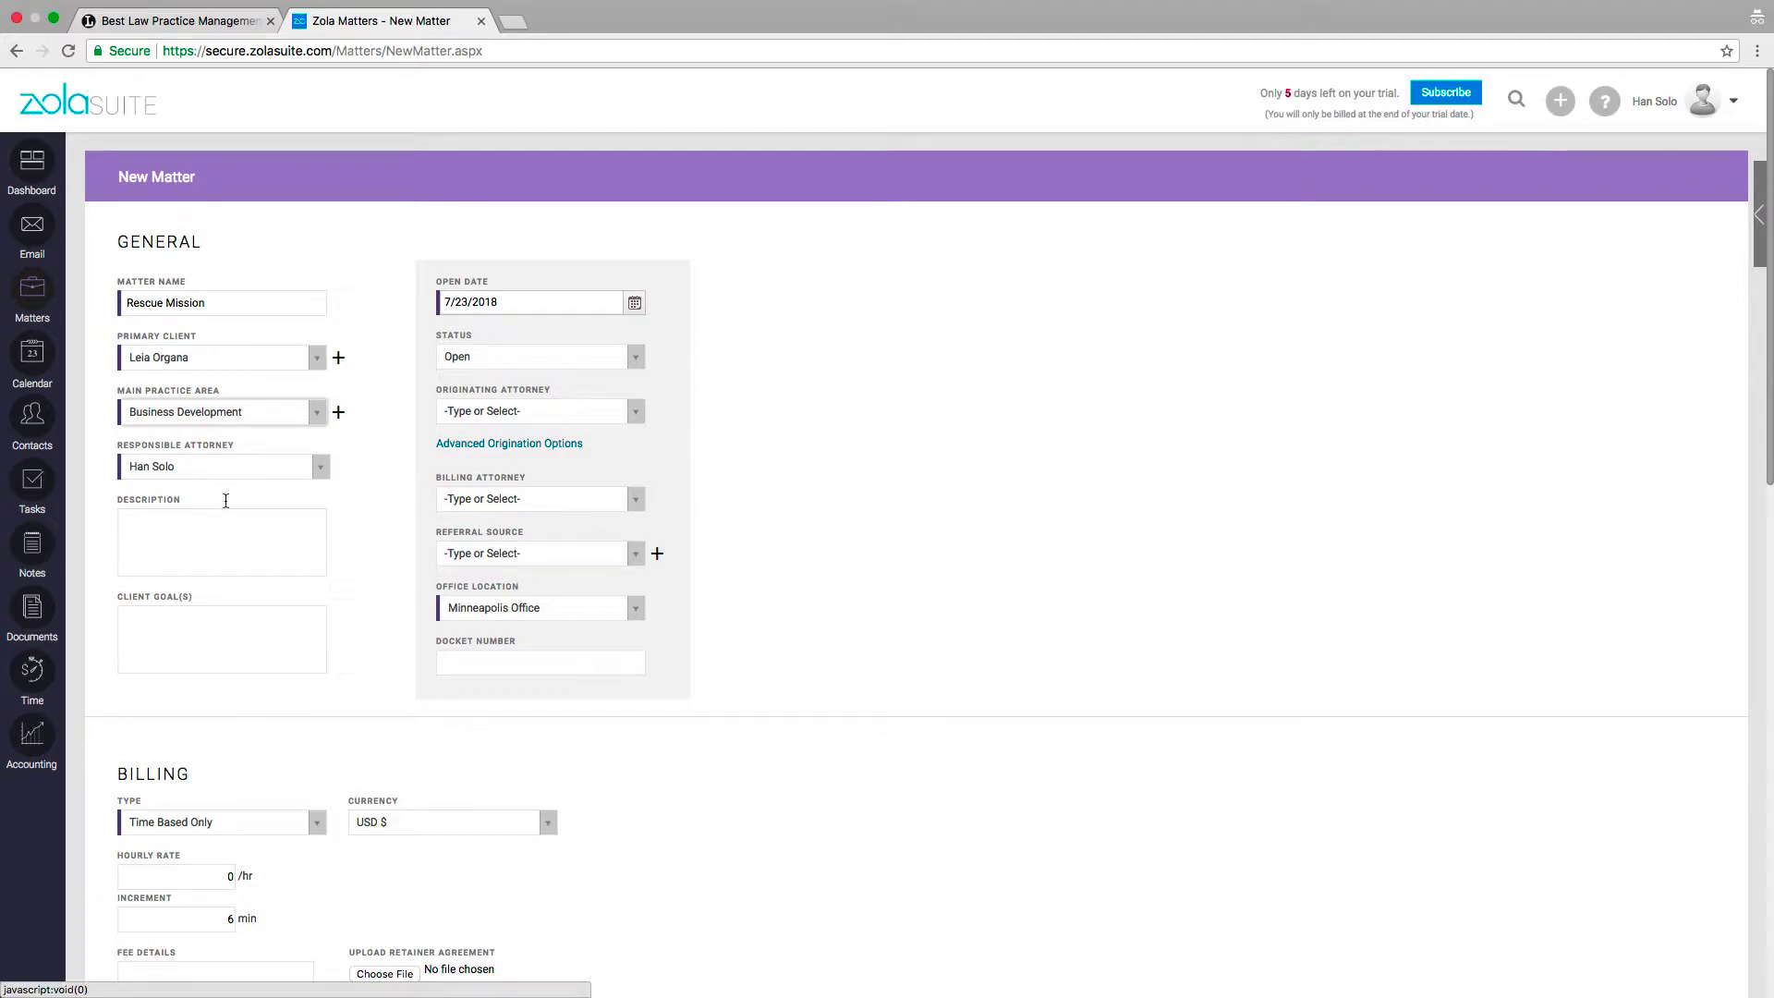
scroll(839, 611, down, 15)
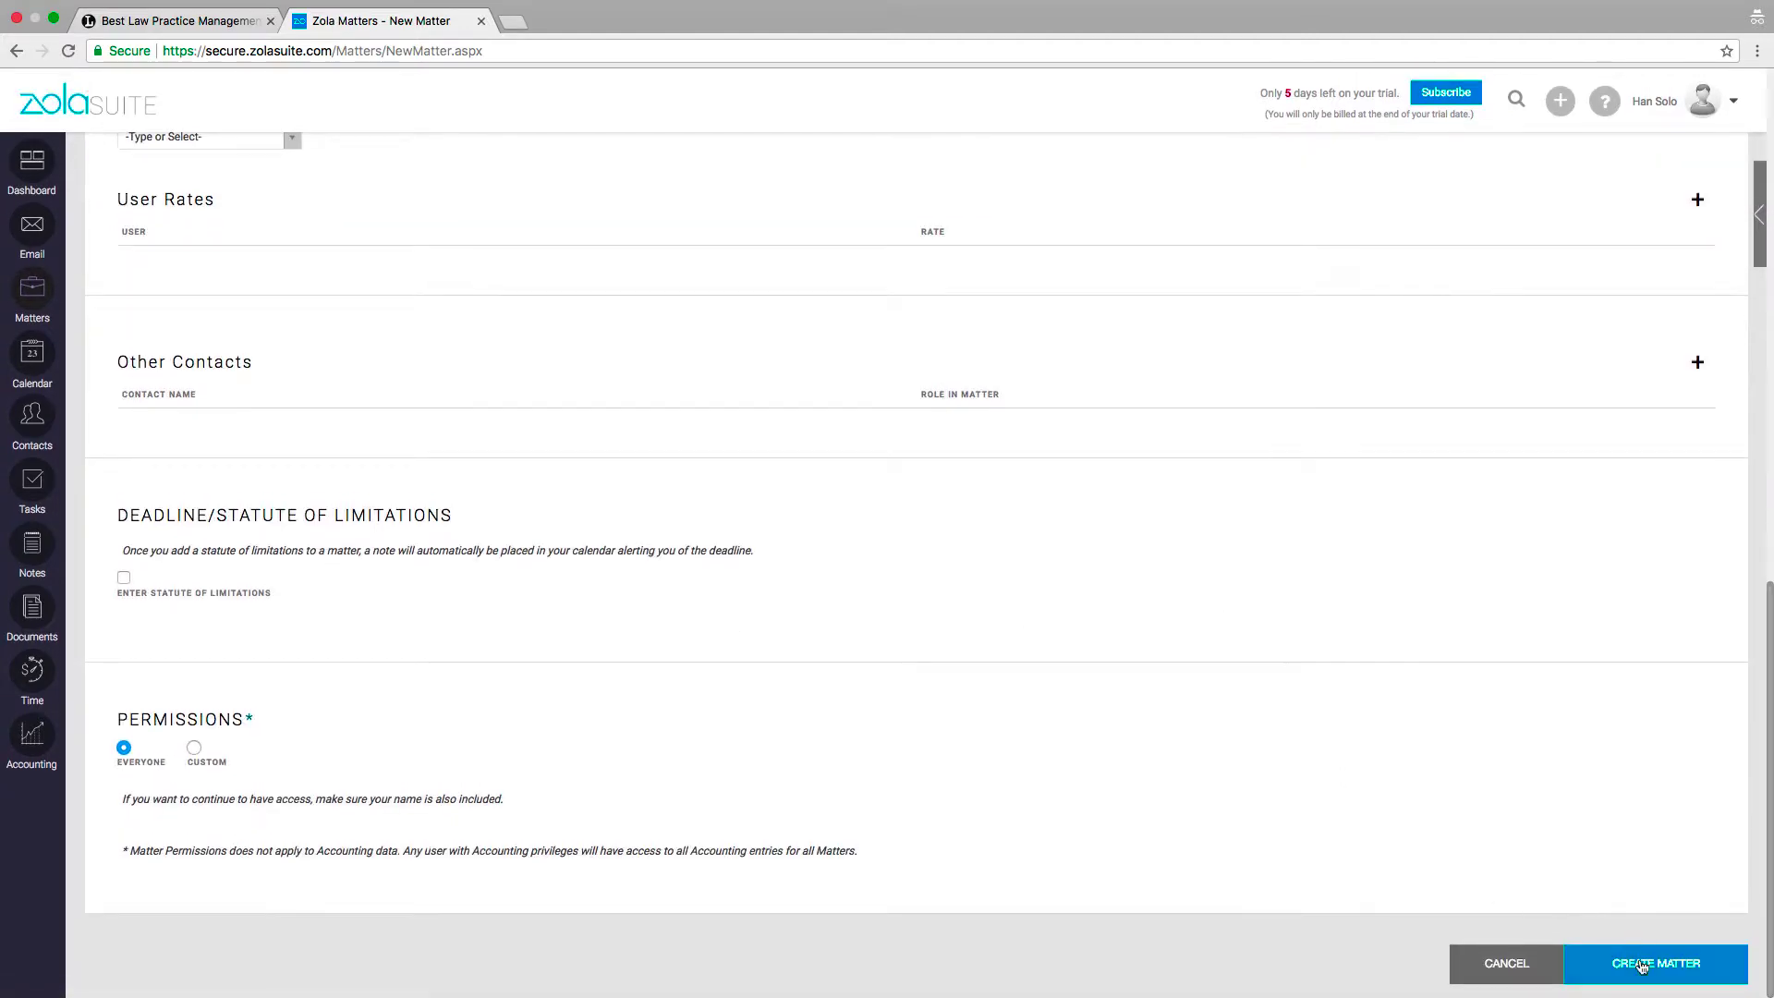
click(1642, 966)
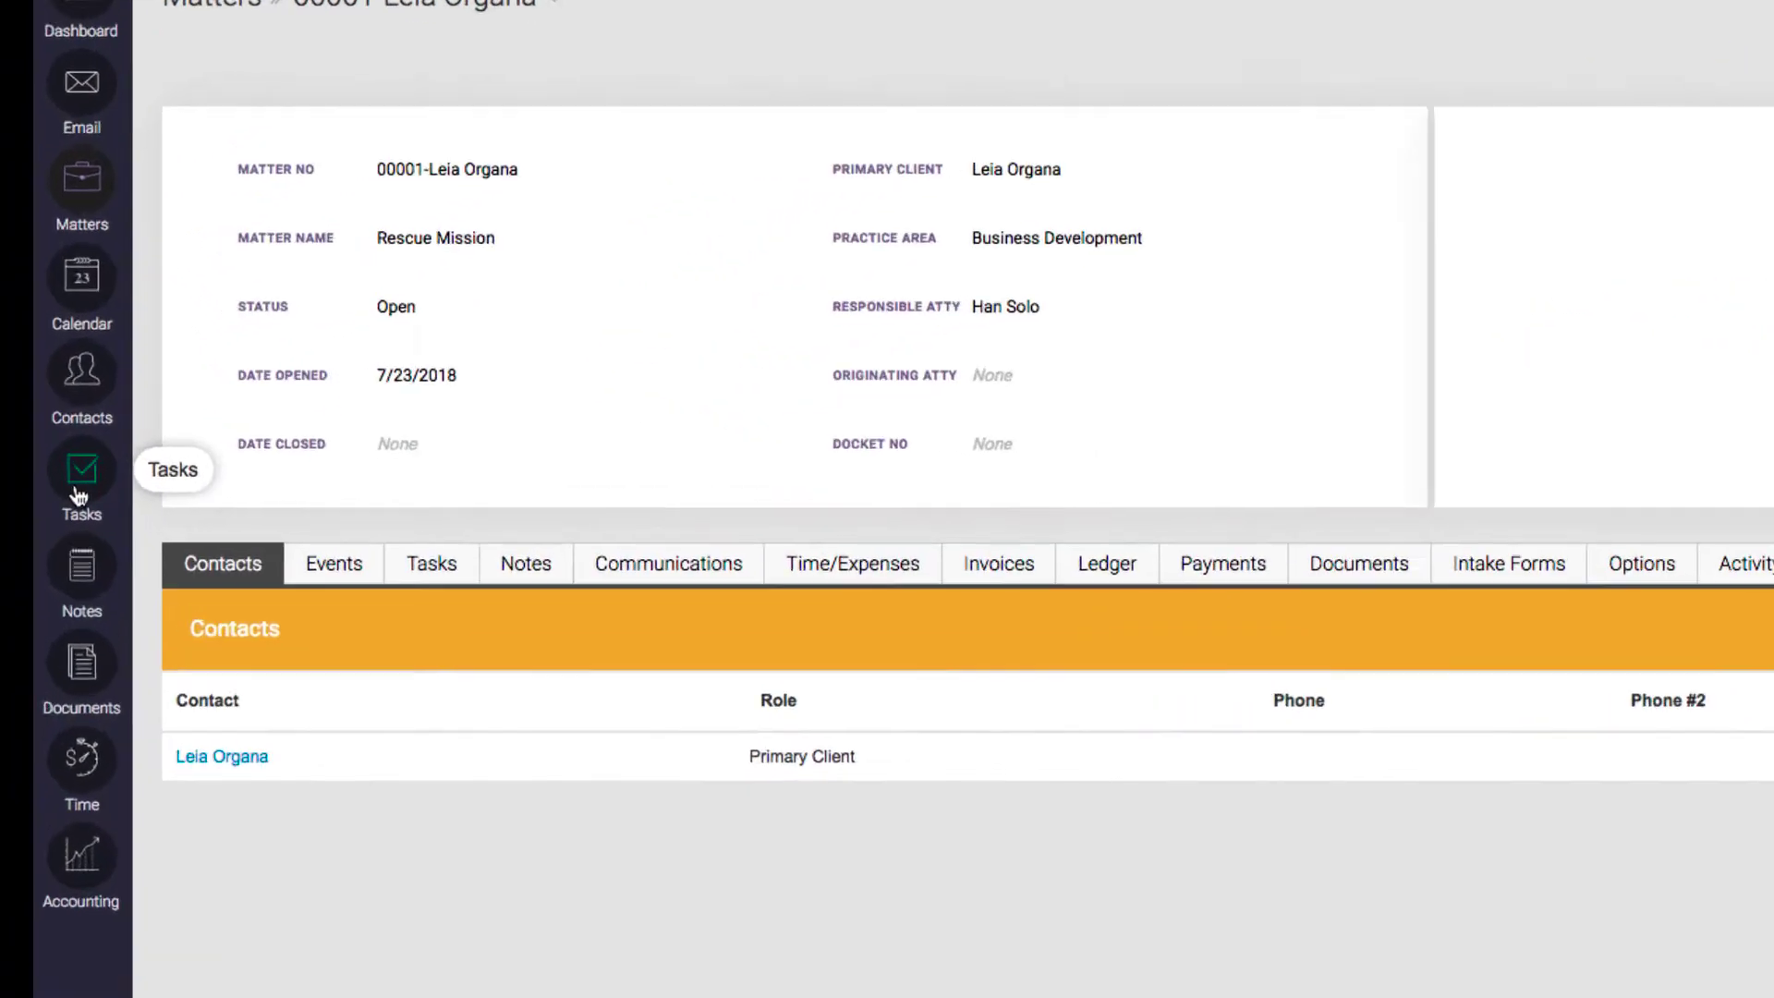
click(80, 497)
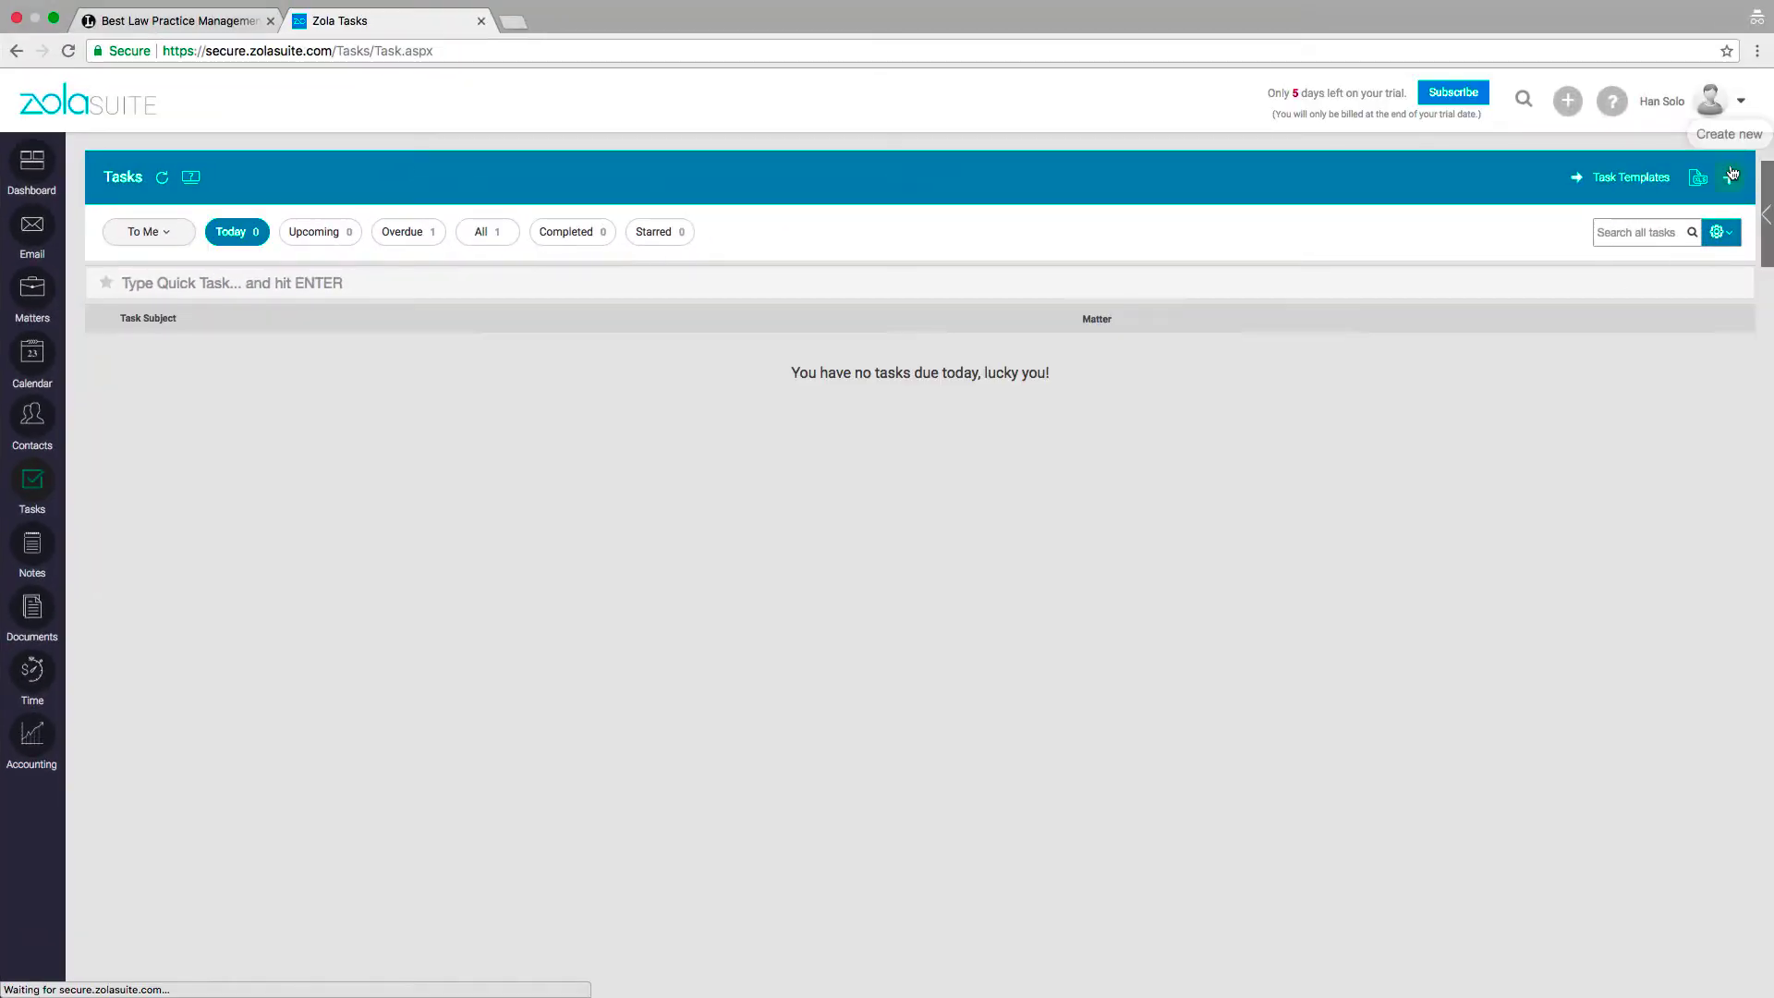
Add a Board Ship task linked to 00001-Leia Organa with status In Progress and save it
click(1731, 175)
click(606, 435)
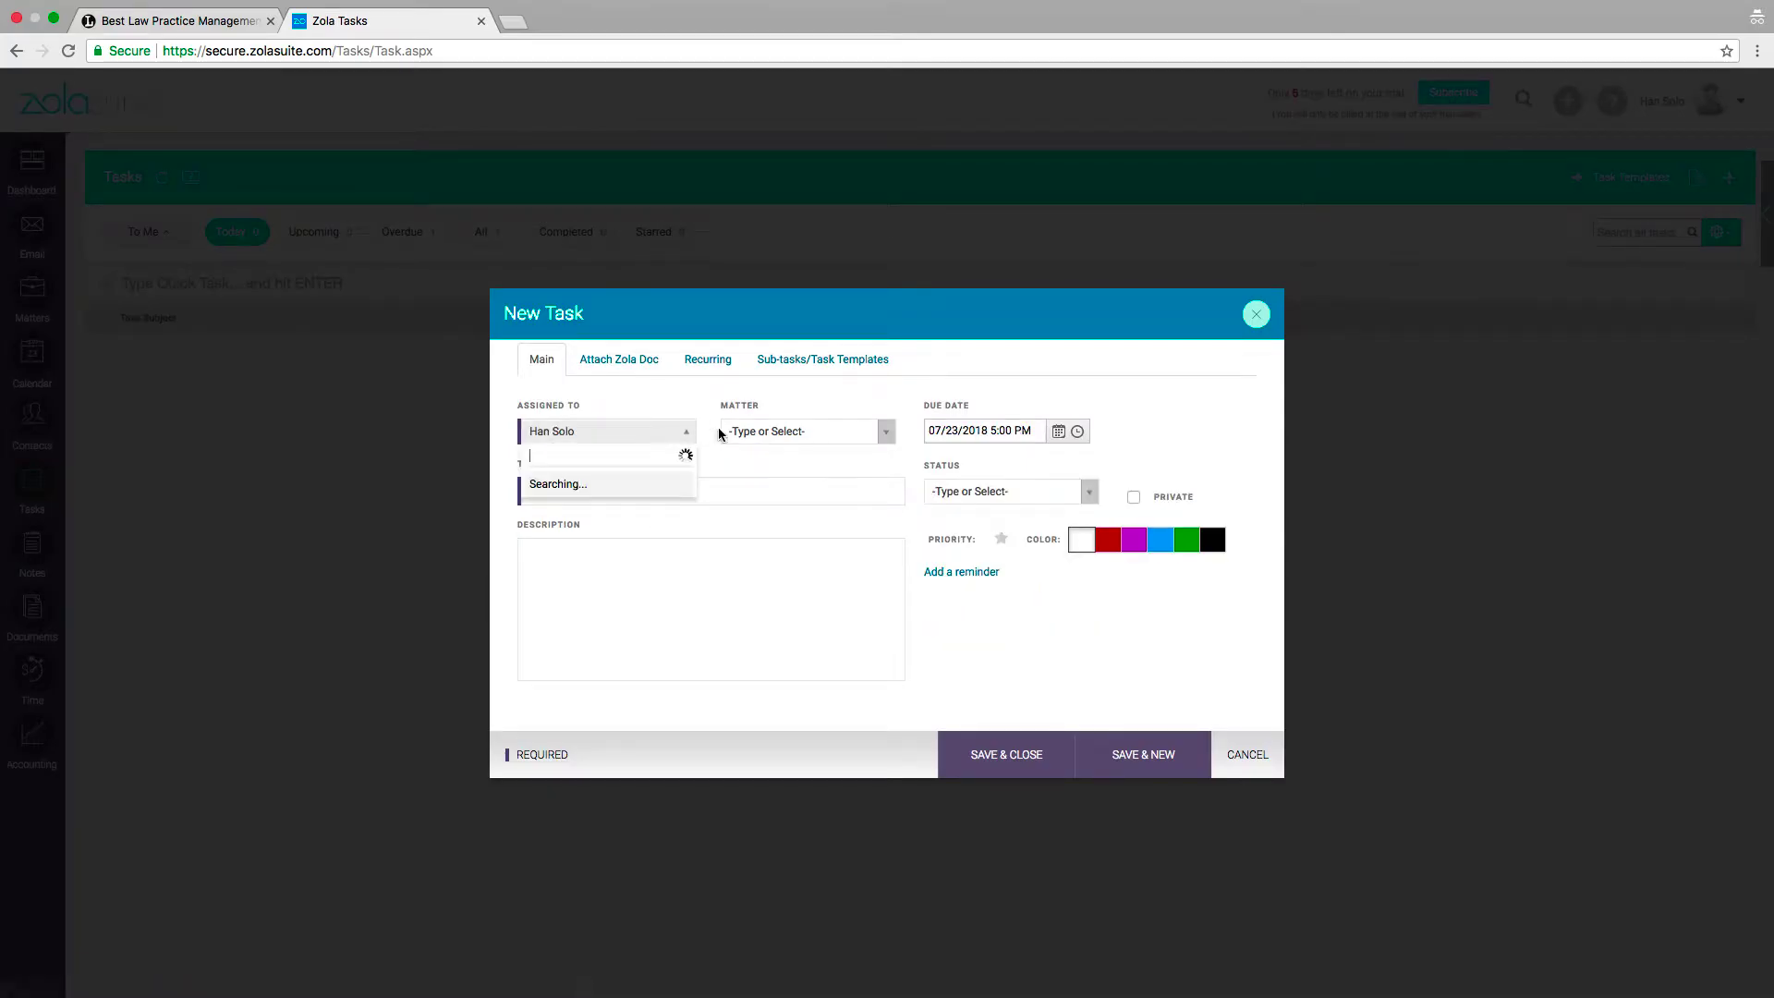
click(781, 438)
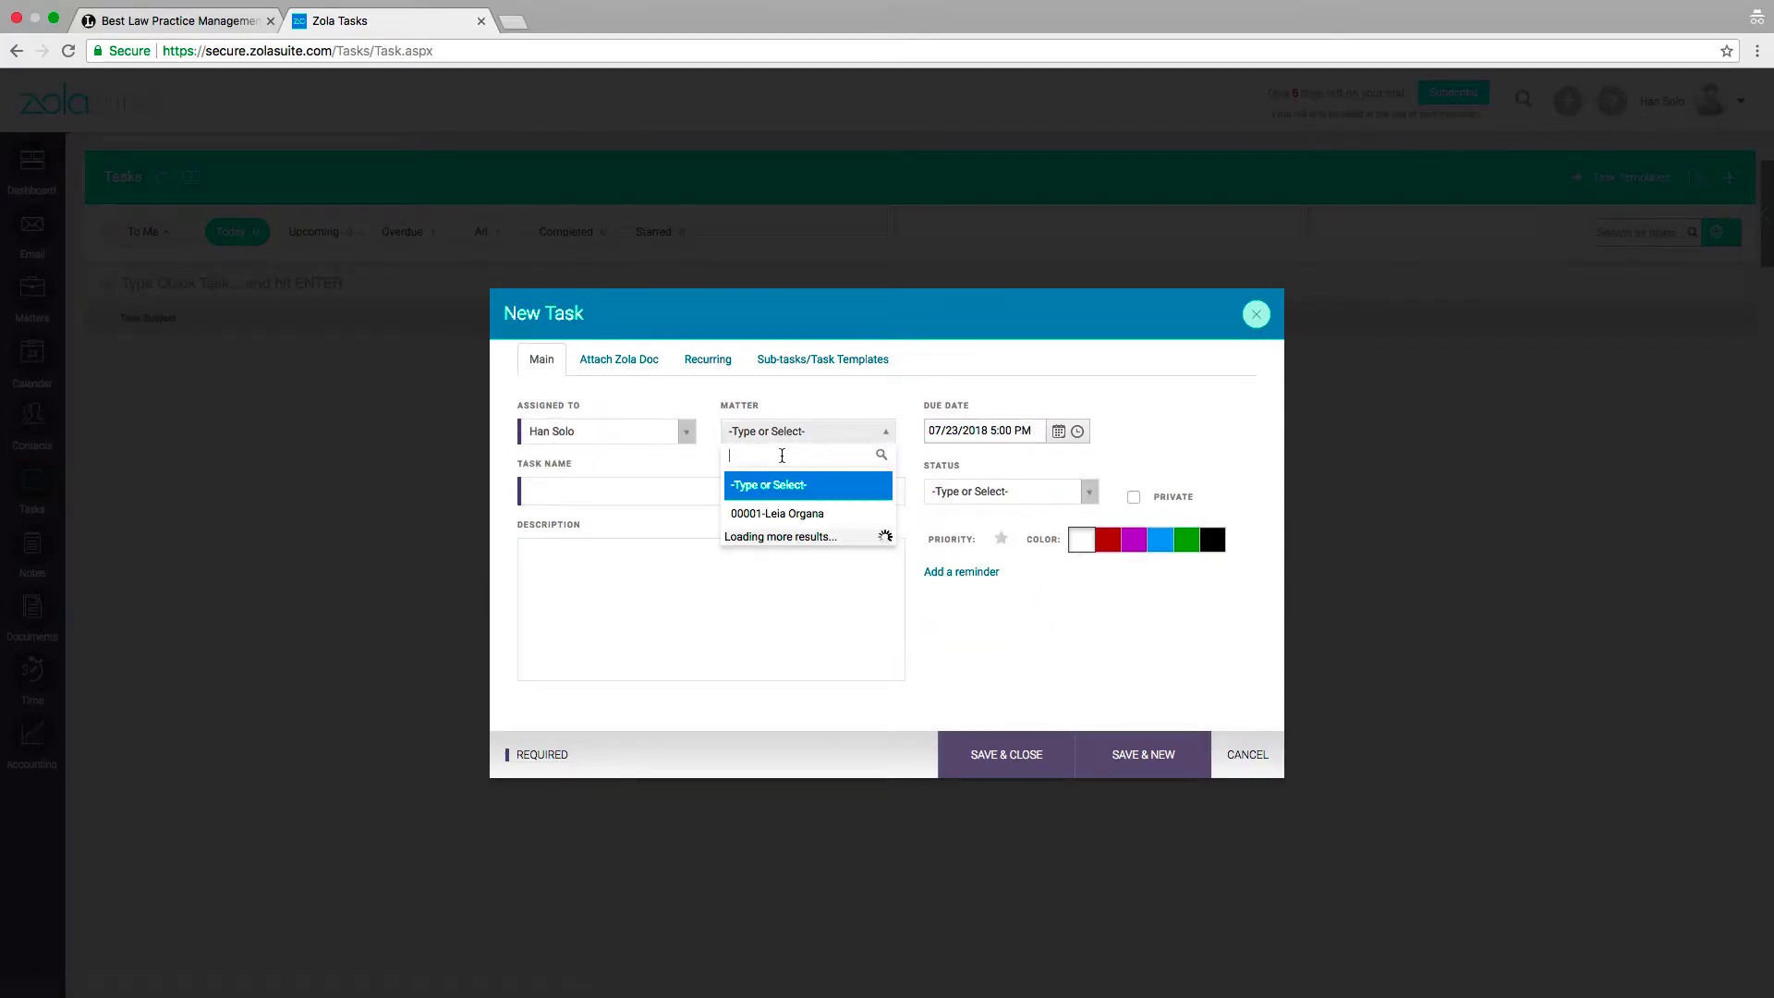
click(784, 510)
click(685, 493)
text(Board Ship)
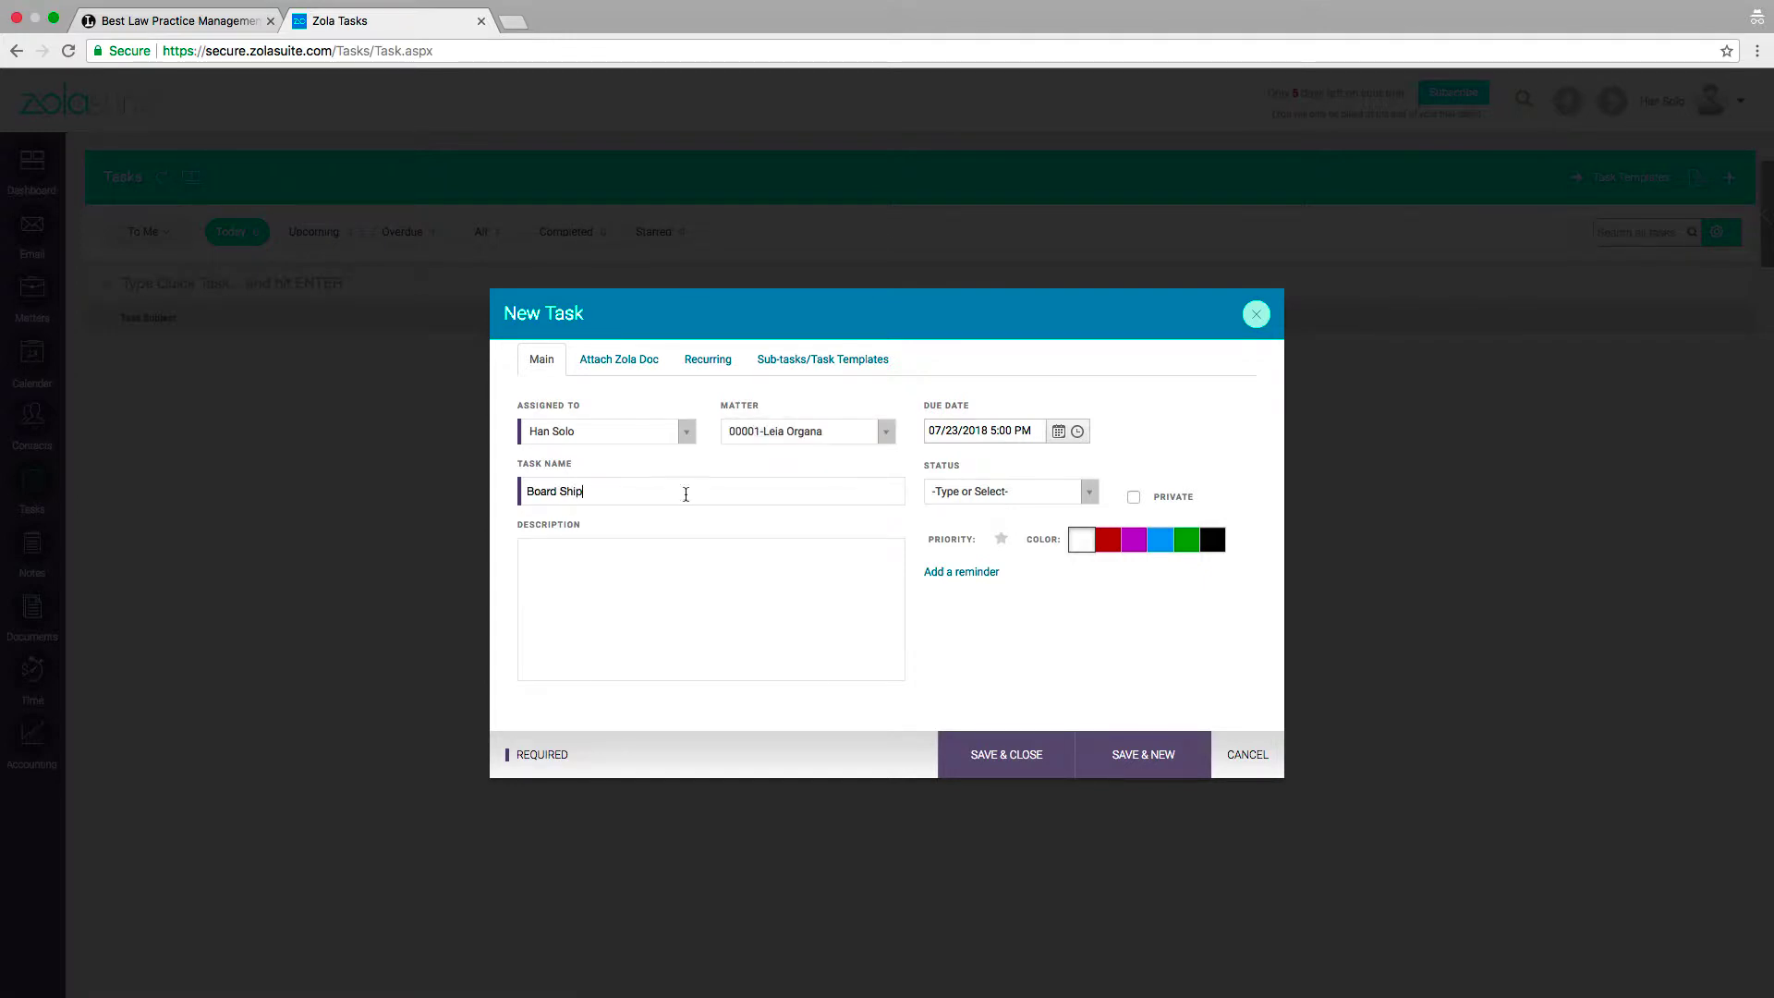
click(977, 497)
click(980, 571)
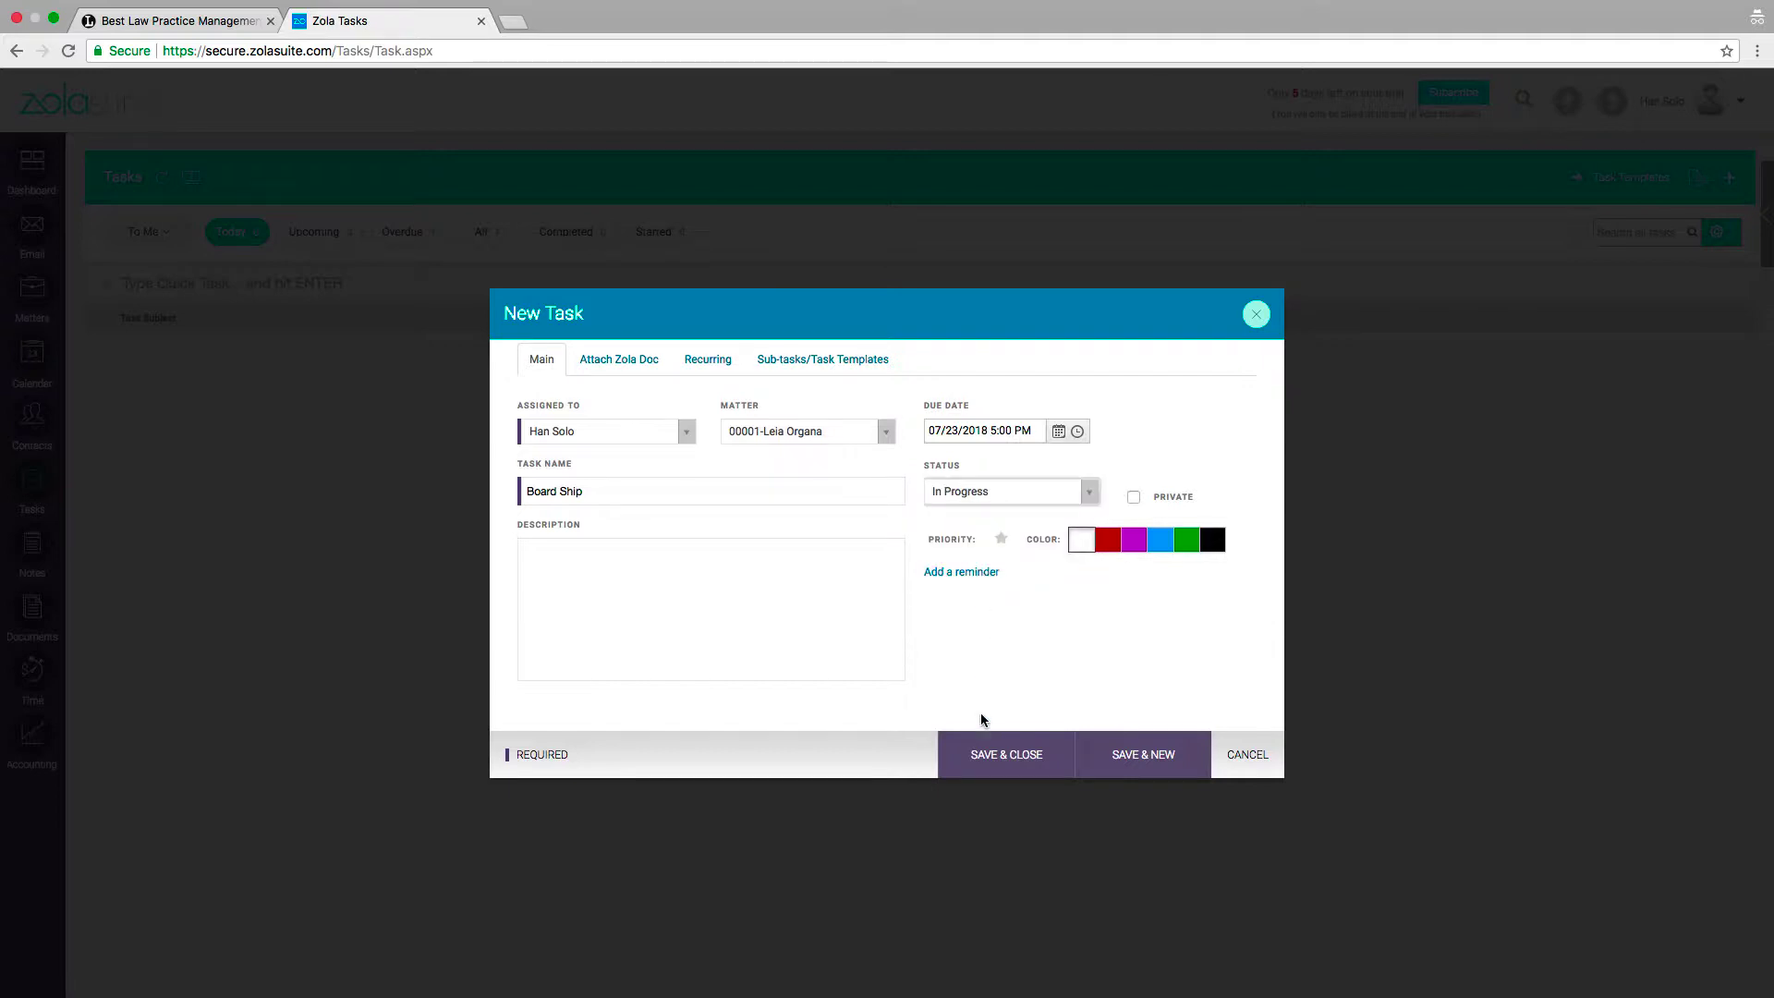
click(999, 752)
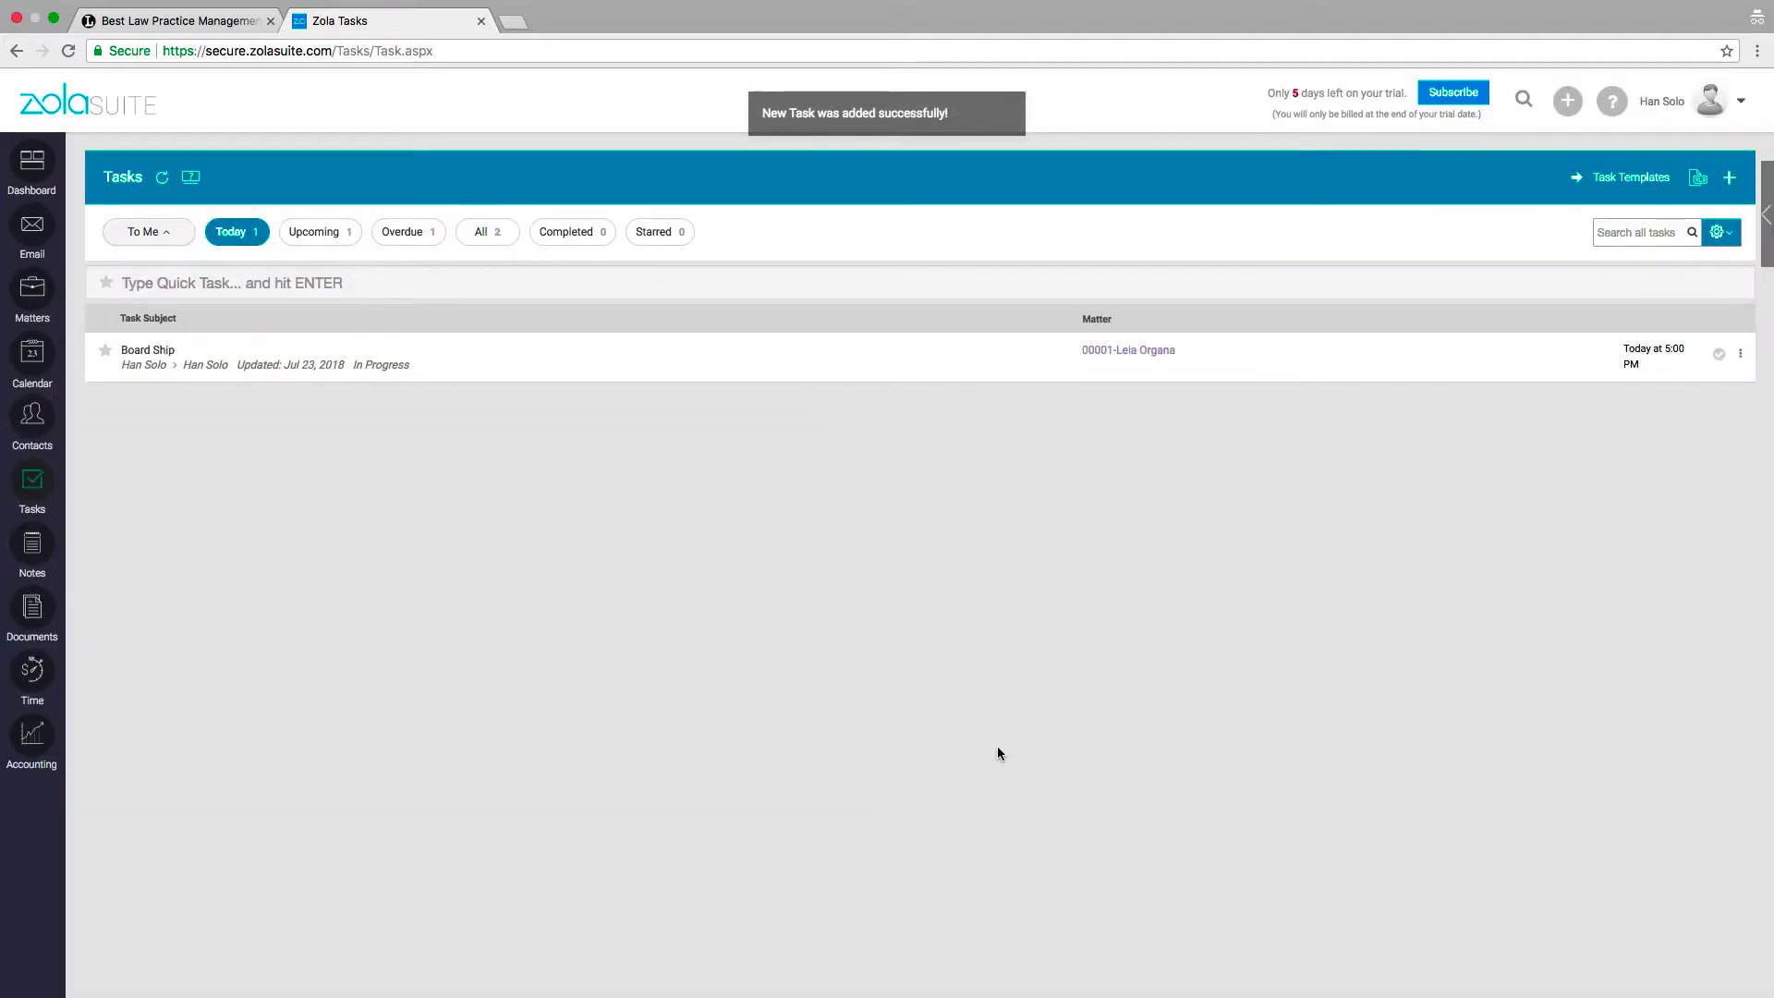
From the dashboard Timers panel, start a timer for matter 00001-Leia Organa
click(87, 115)
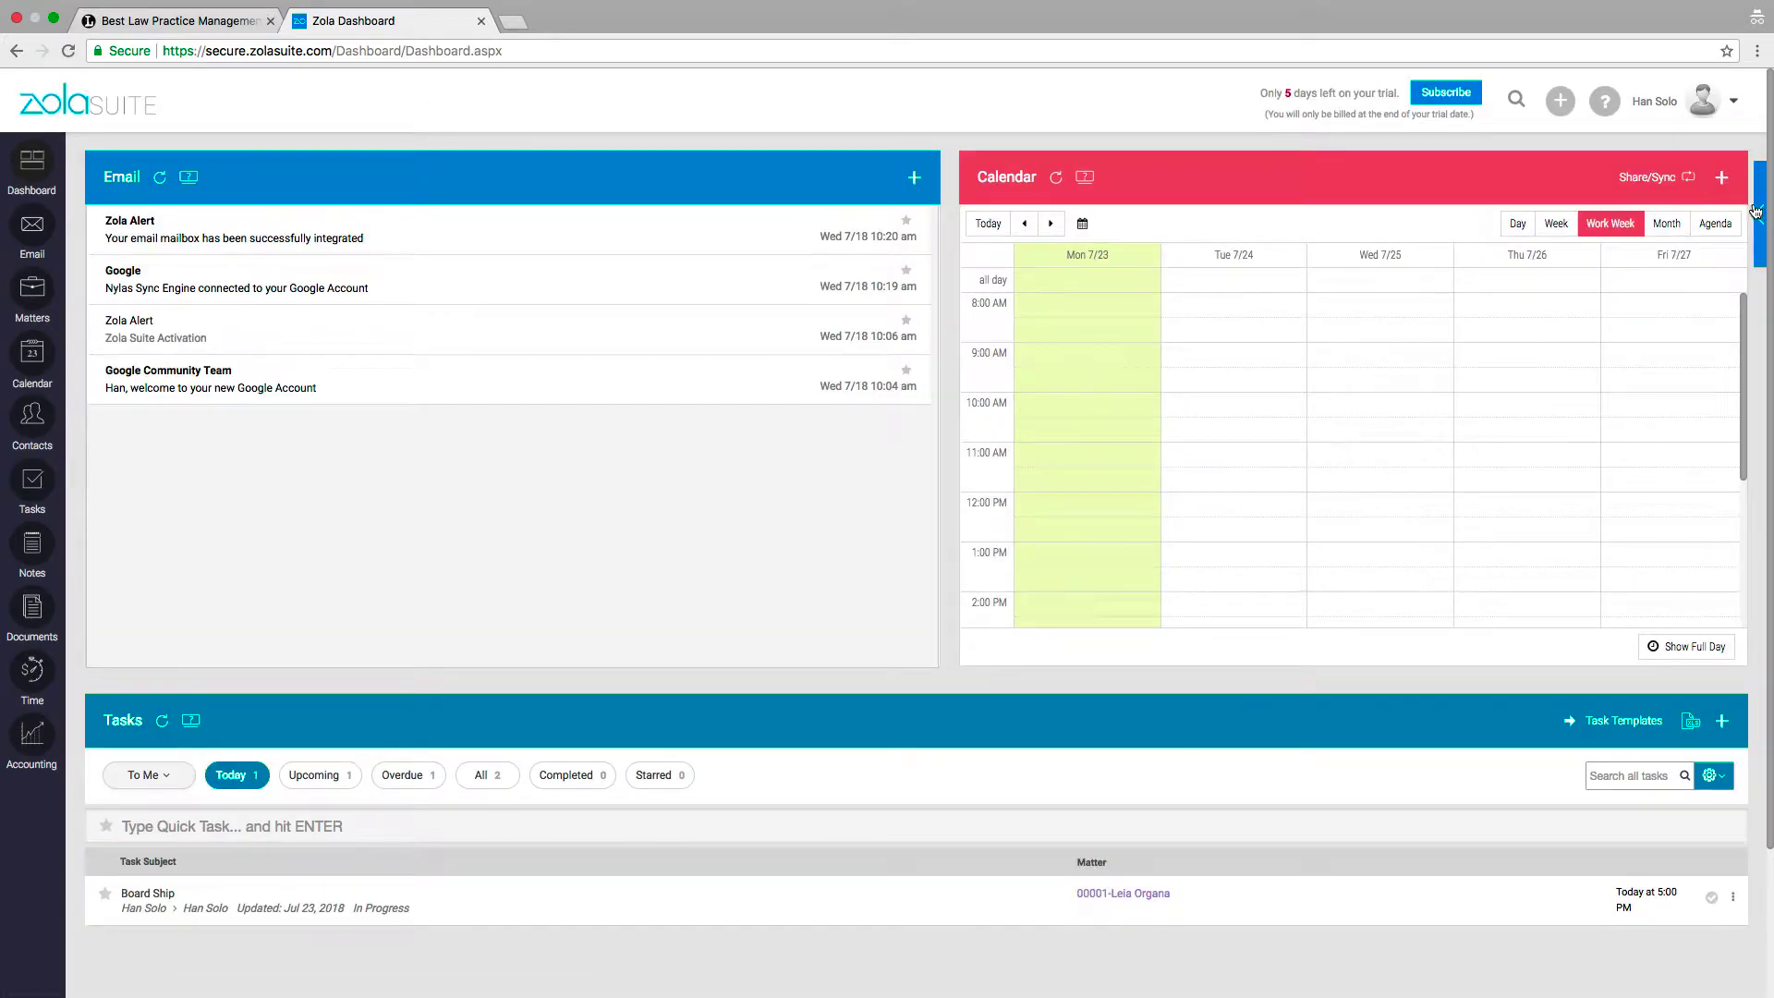
click(1743, 160)
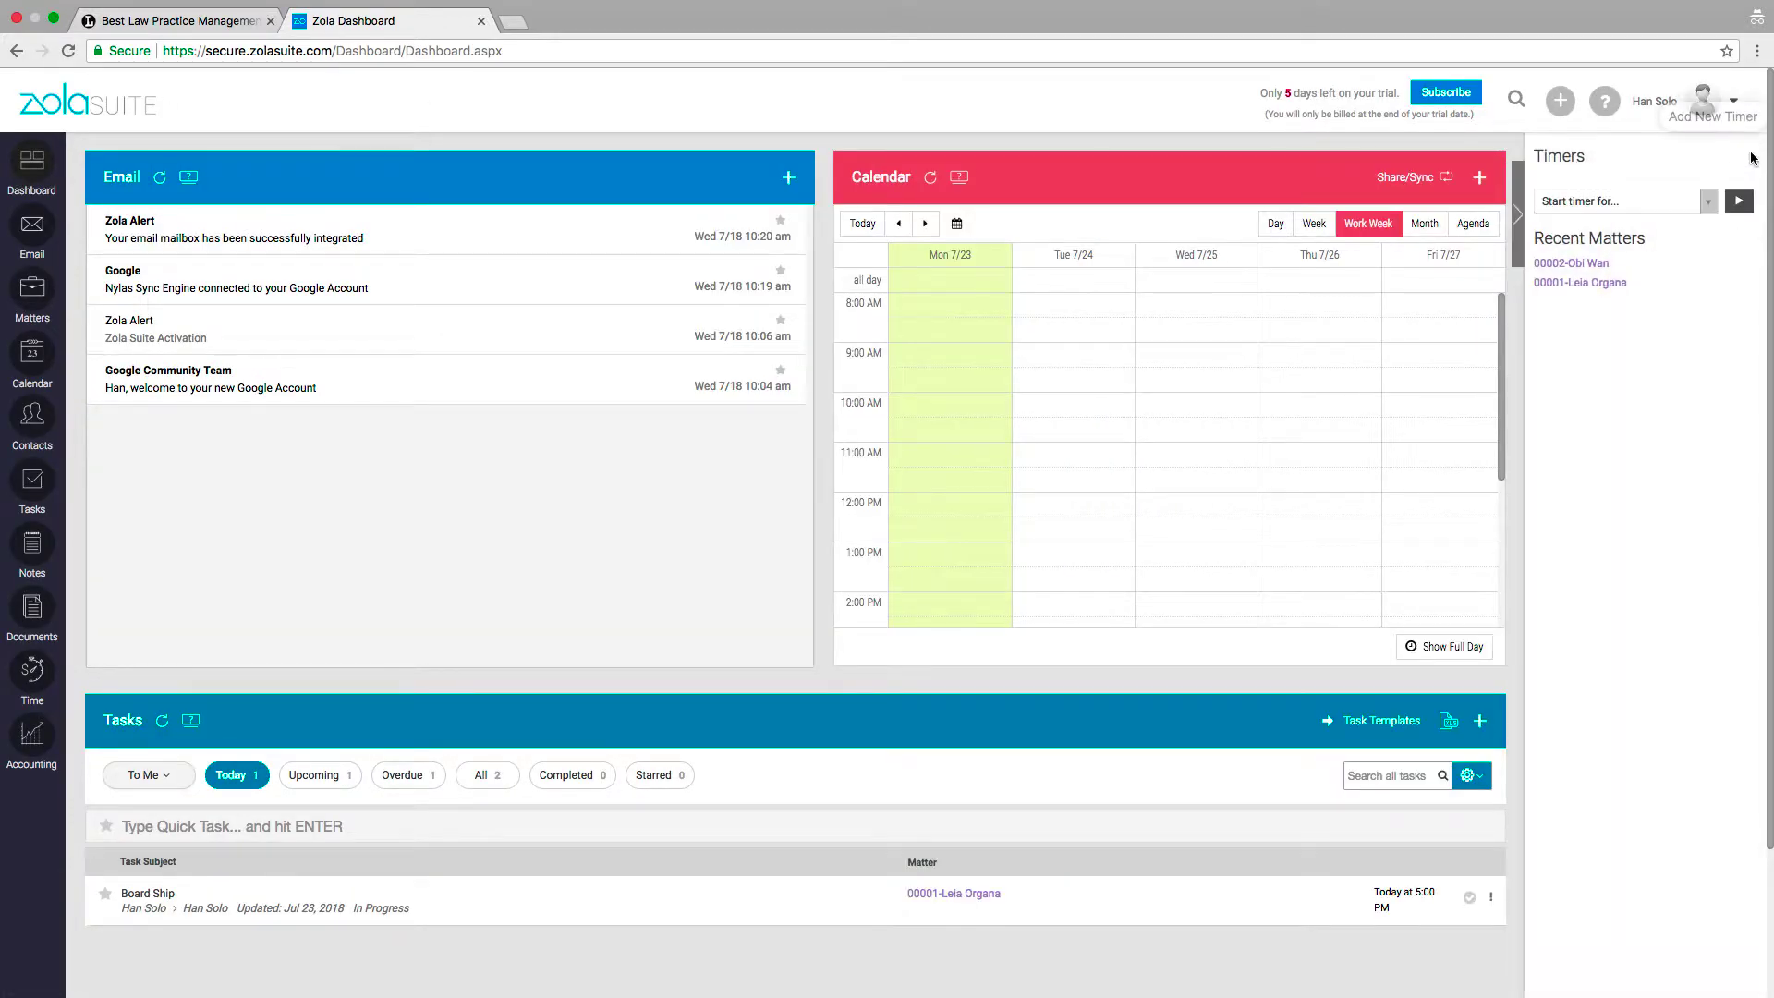
click(1615, 201)
click(1580, 278)
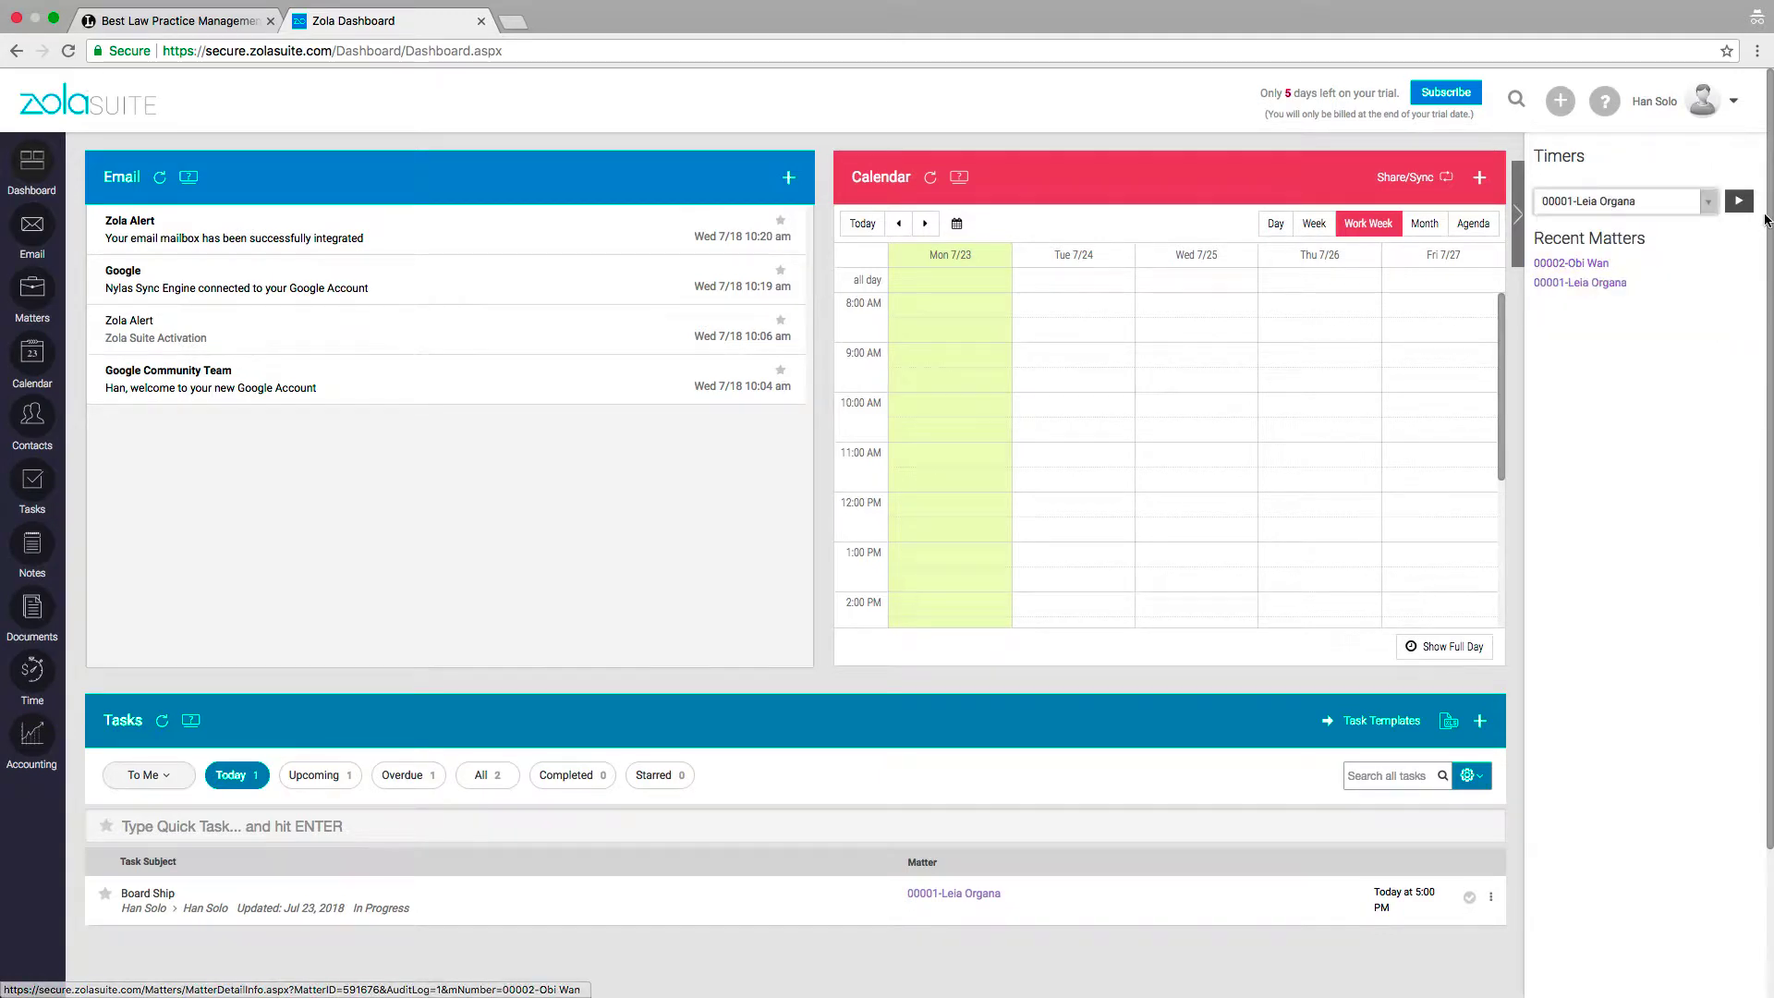
click(1740, 204)
Add a second timer for matter 00002-Obi Wan and start it running
click(1744, 159)
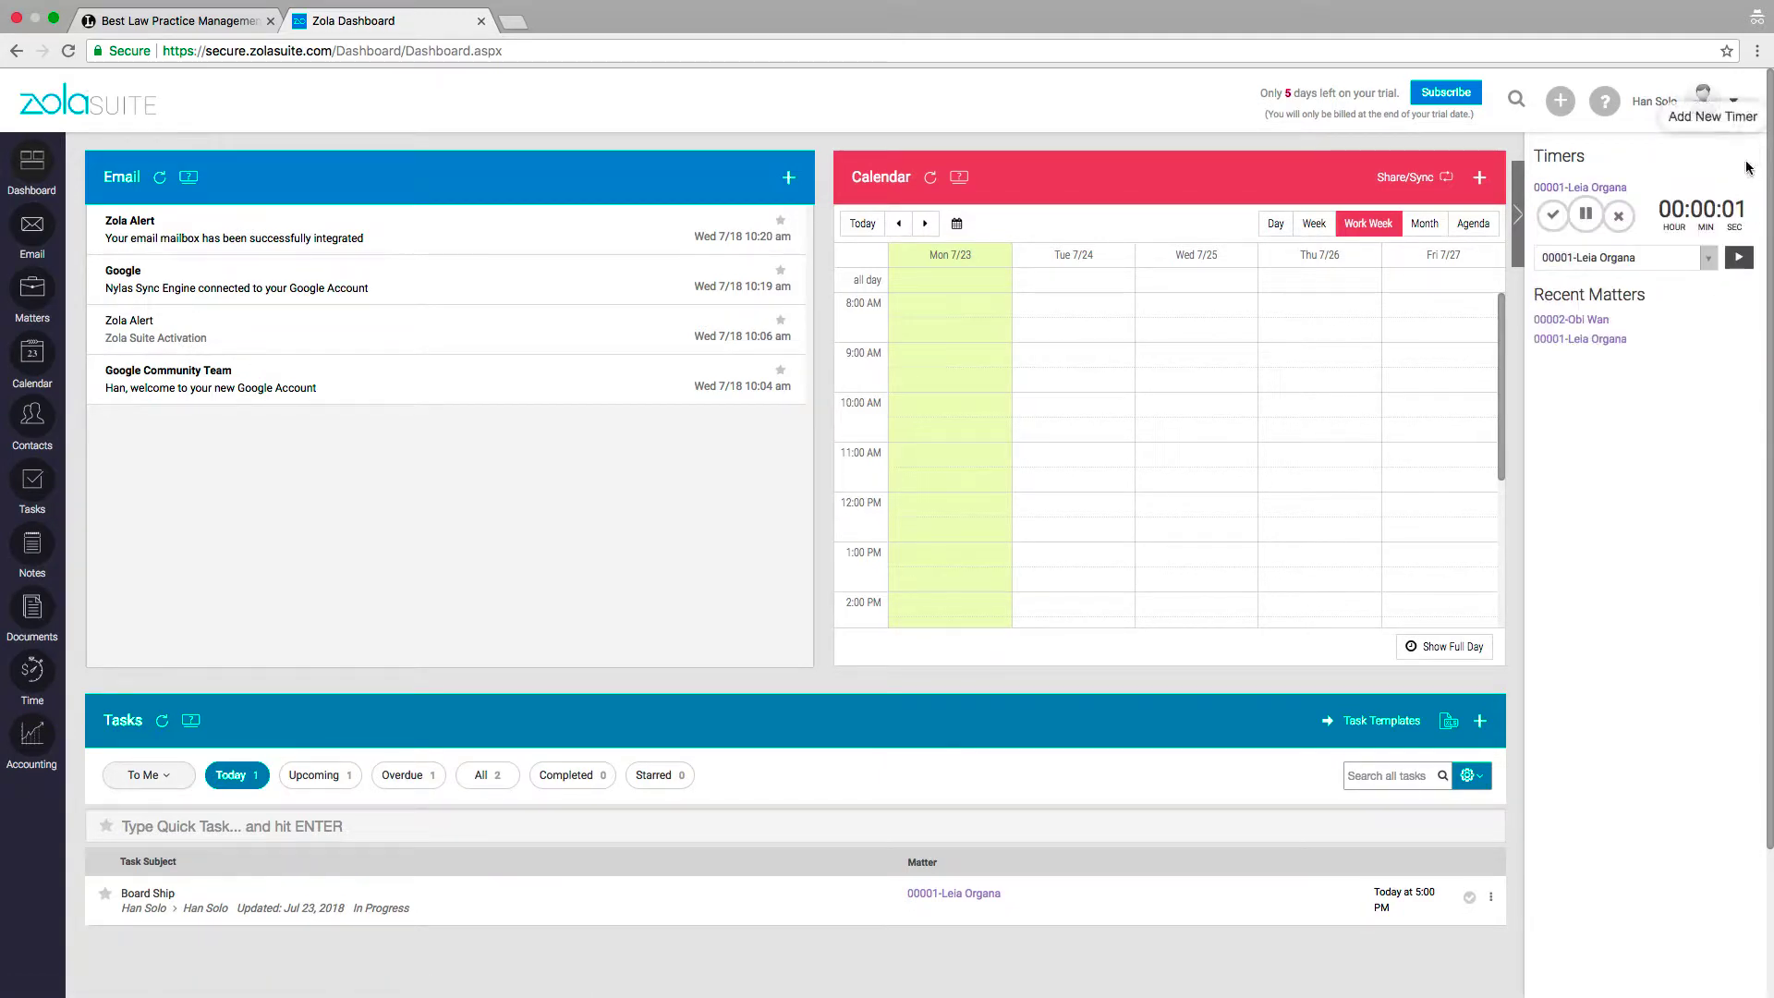
click(1604, 274)
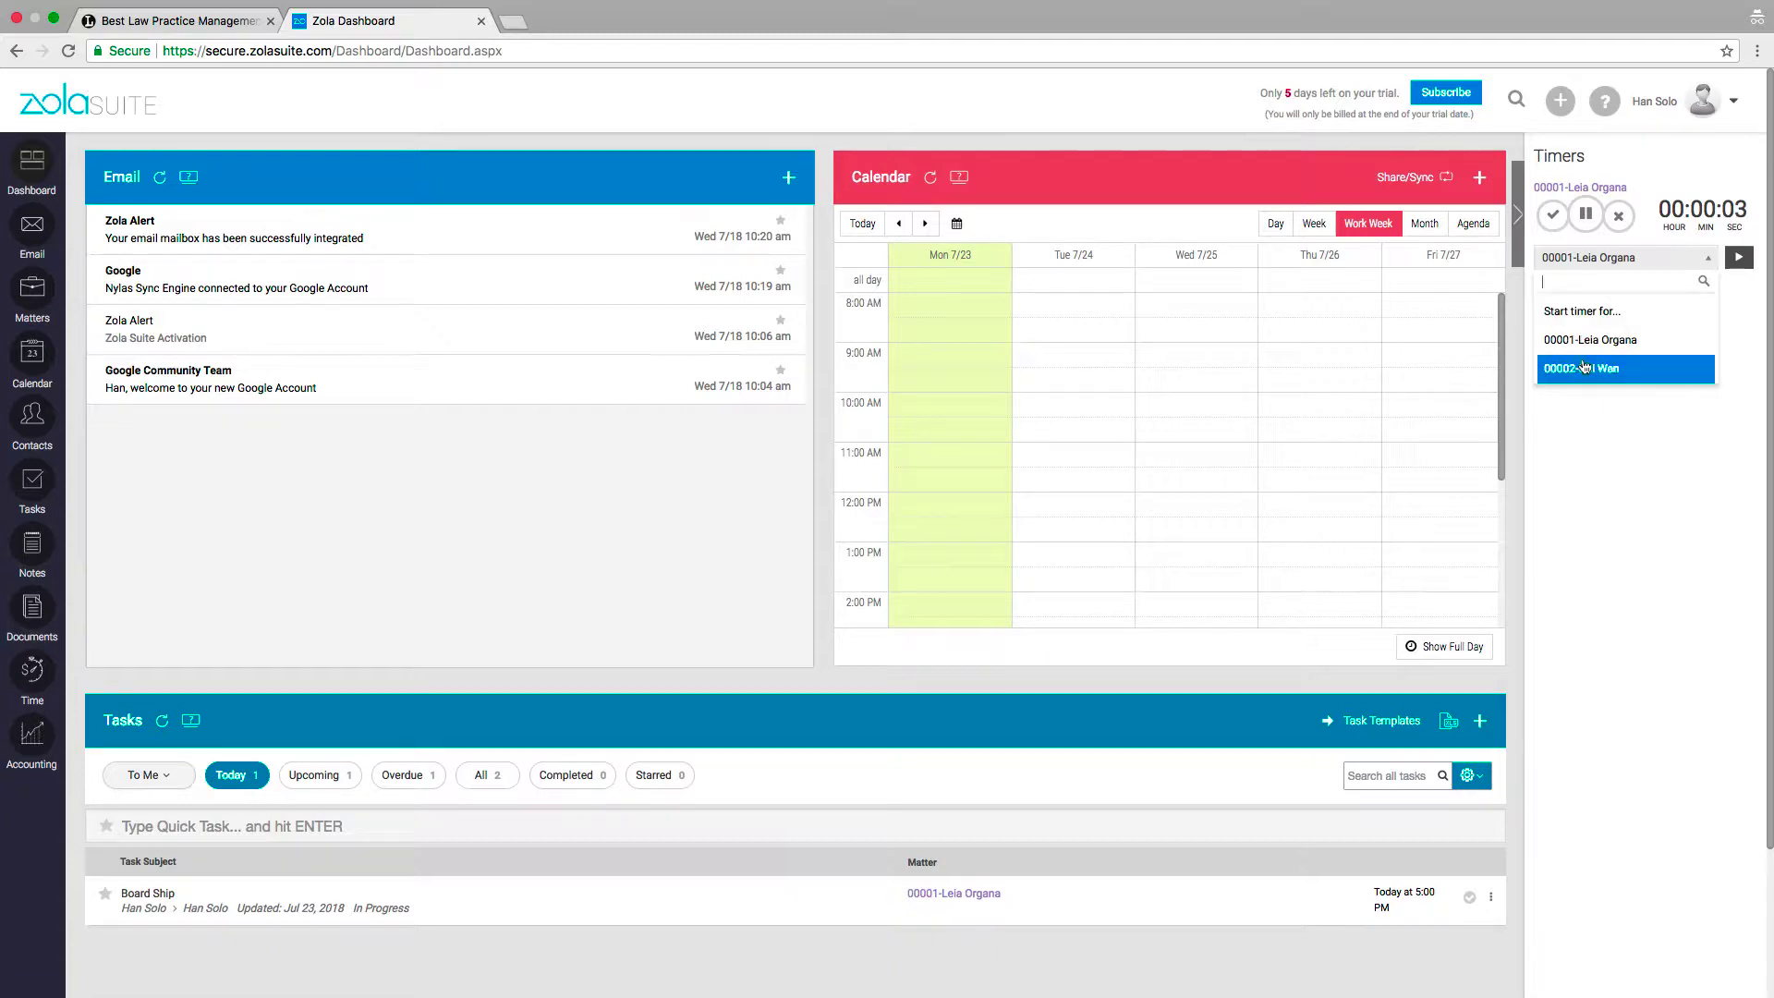
click(1595, 364)
click(1738, 257)
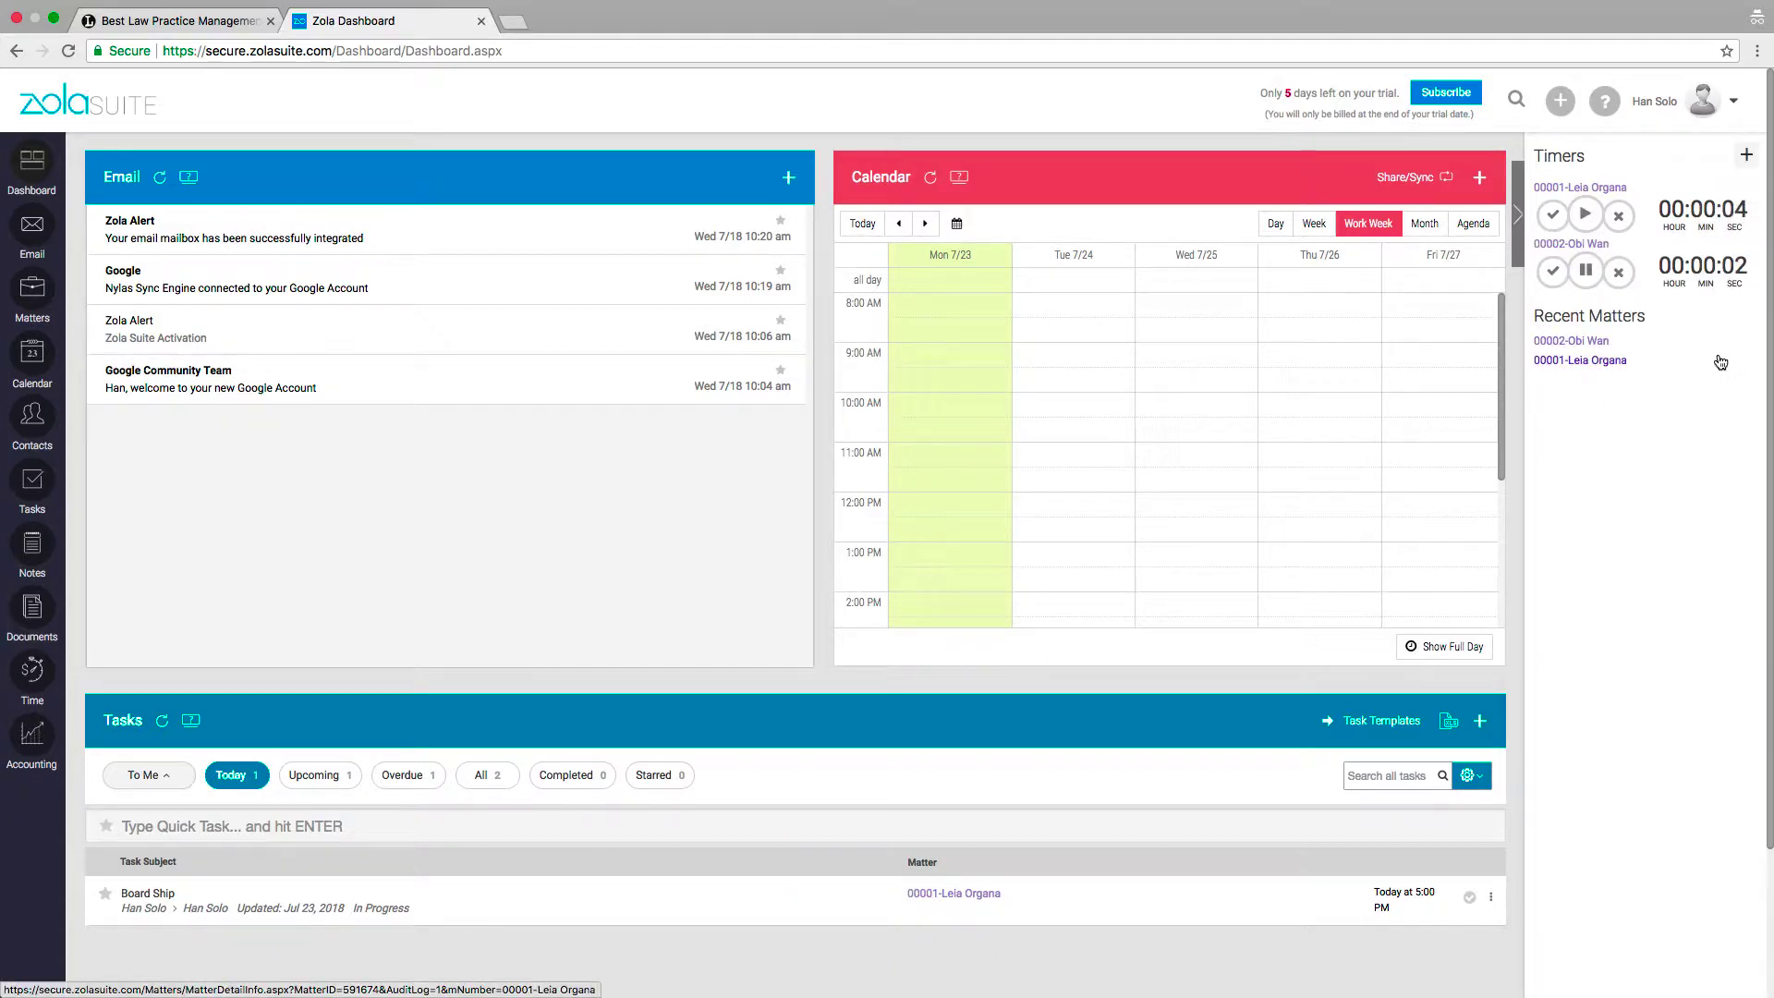
Save a new time entry for 00002-Obi Wan: rate 300, duration 1.5h, work type Research
click(1559, 101)
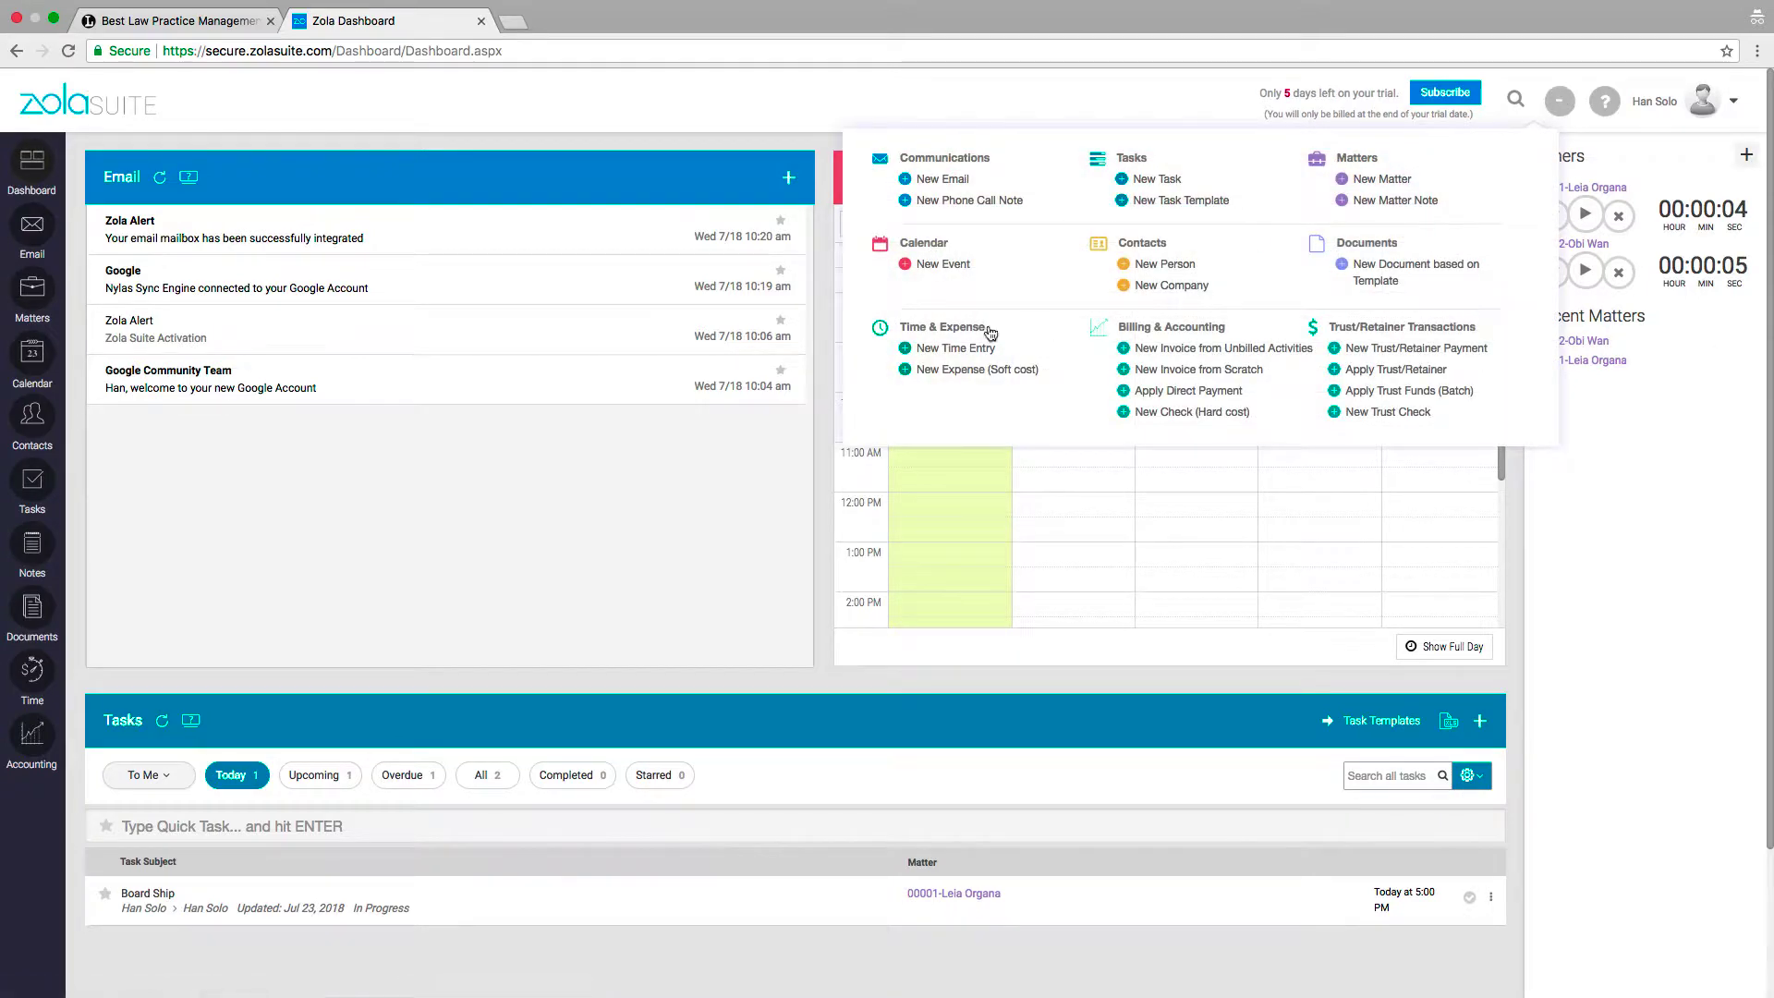
click(953, 347)
click(673, 358)
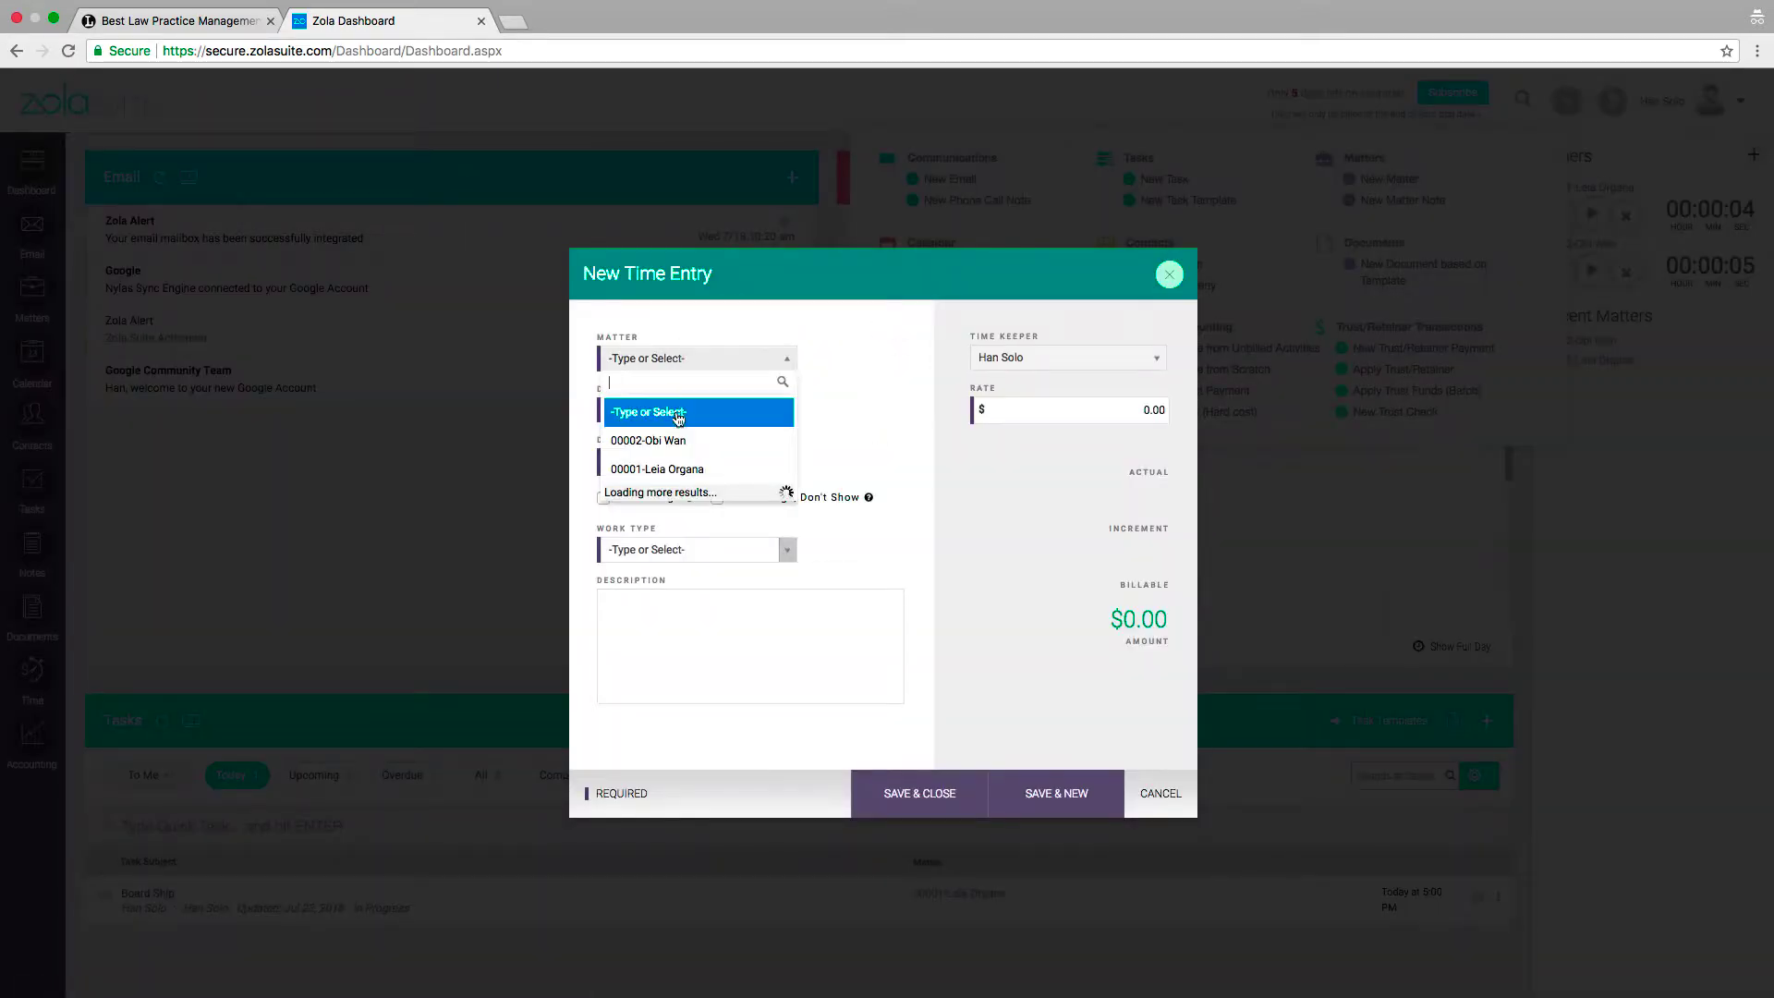
click(665, 439)
click(1026, 412)
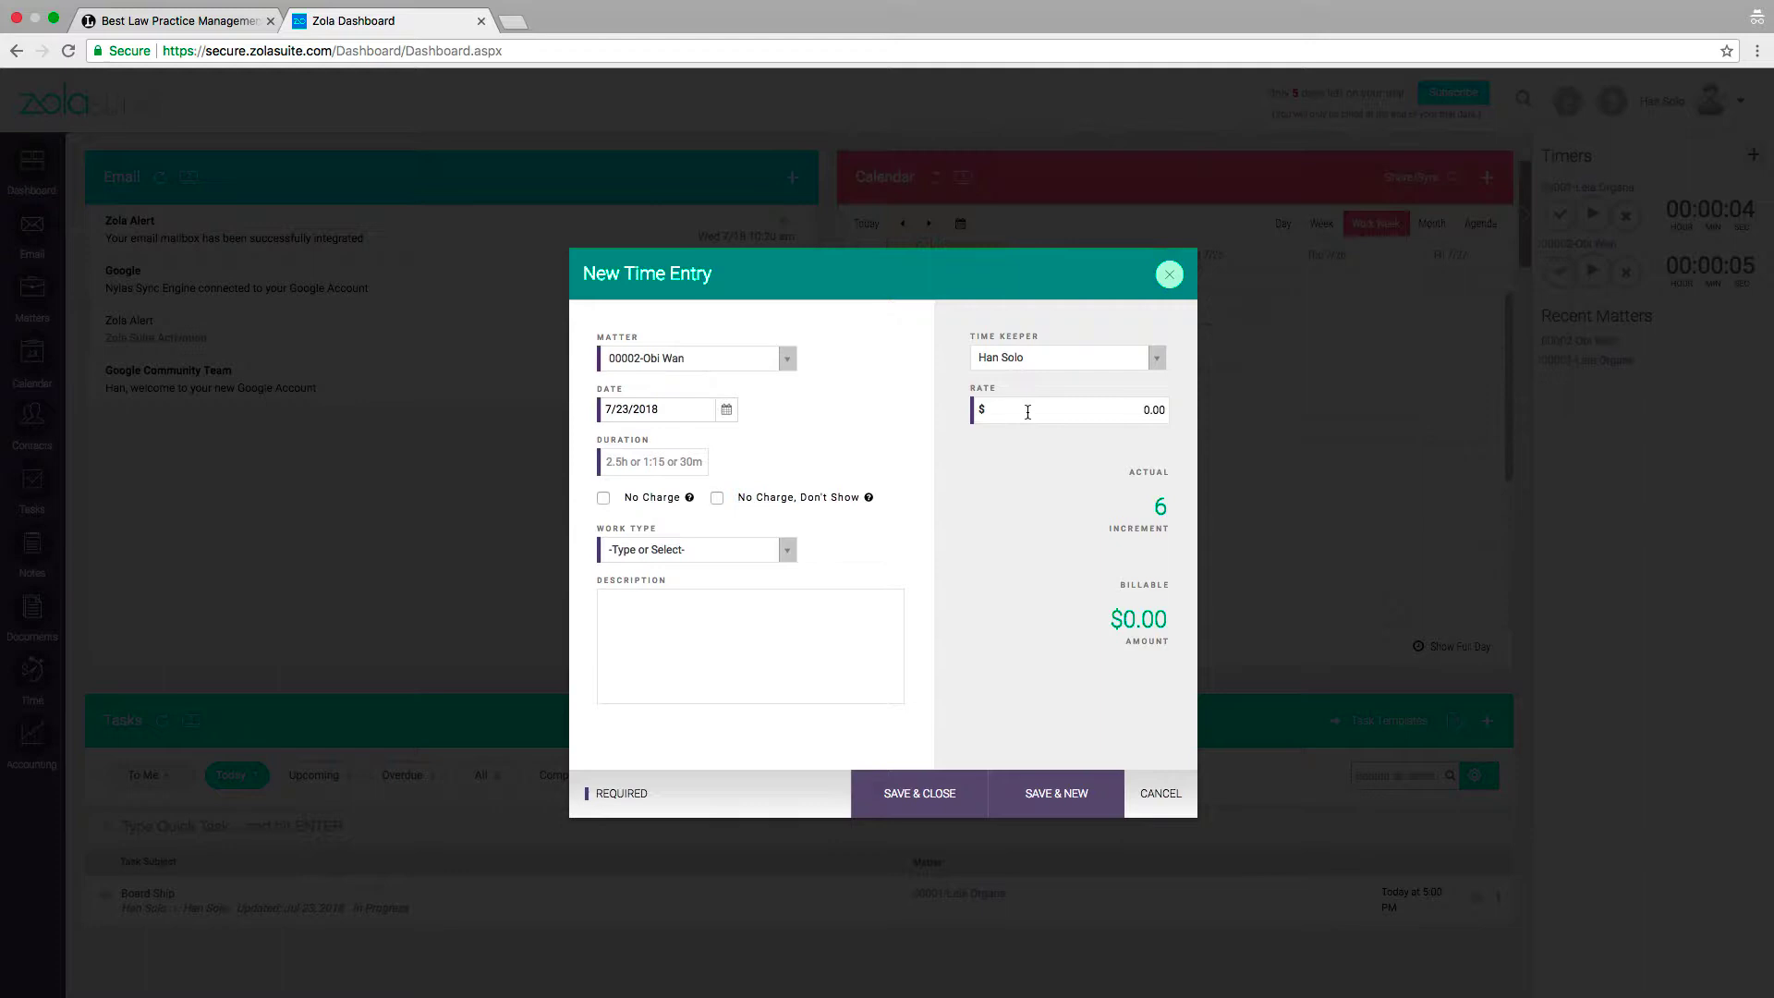
text(30)
click(642, 468)
text(1.5h)
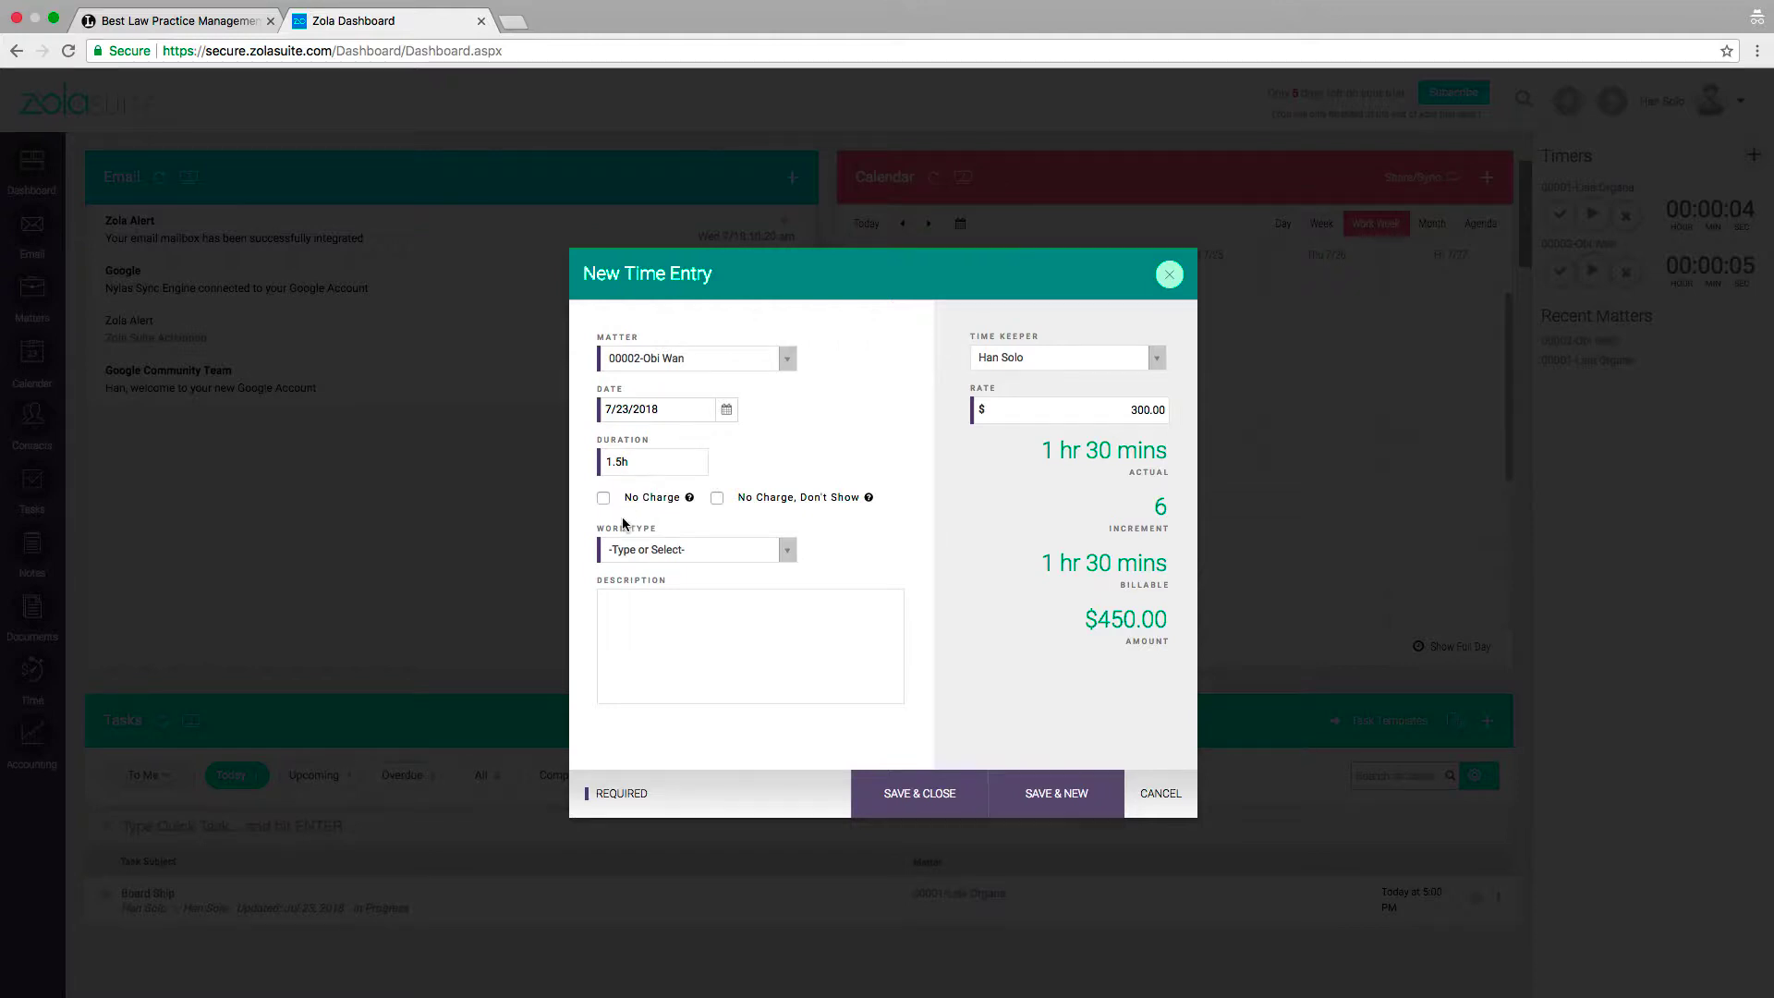
click(627, 551)
click(635, 632)
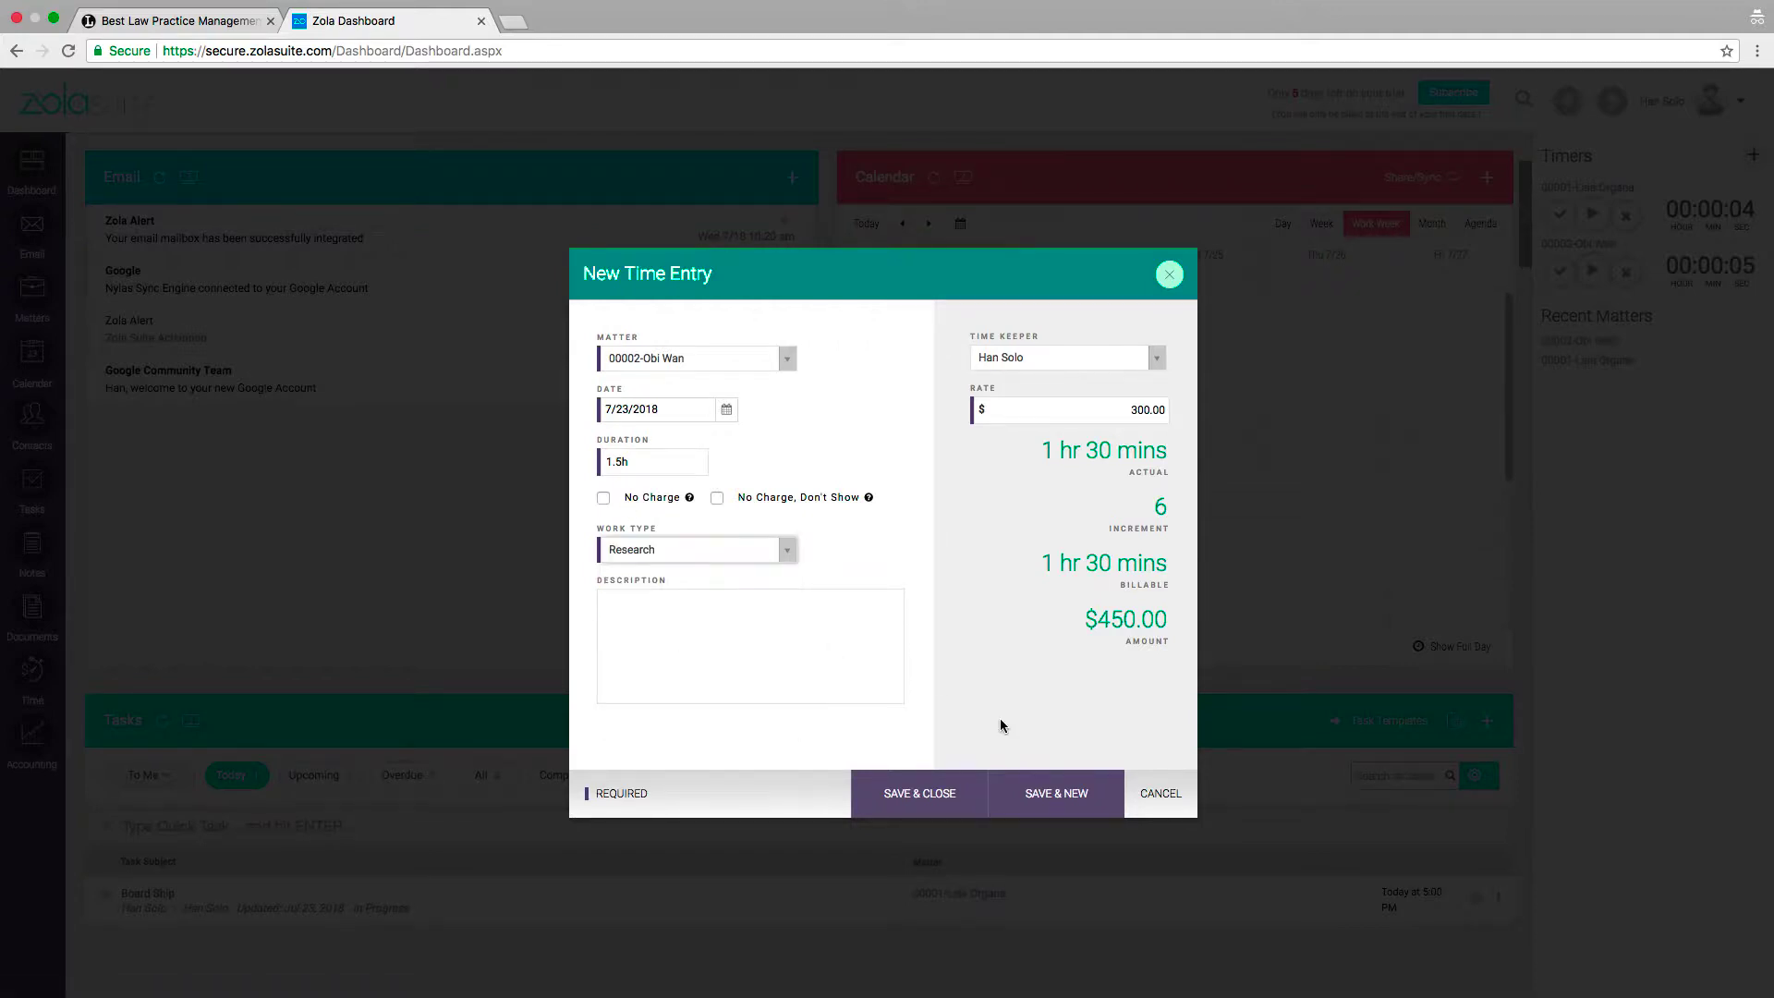
click(976, 789)
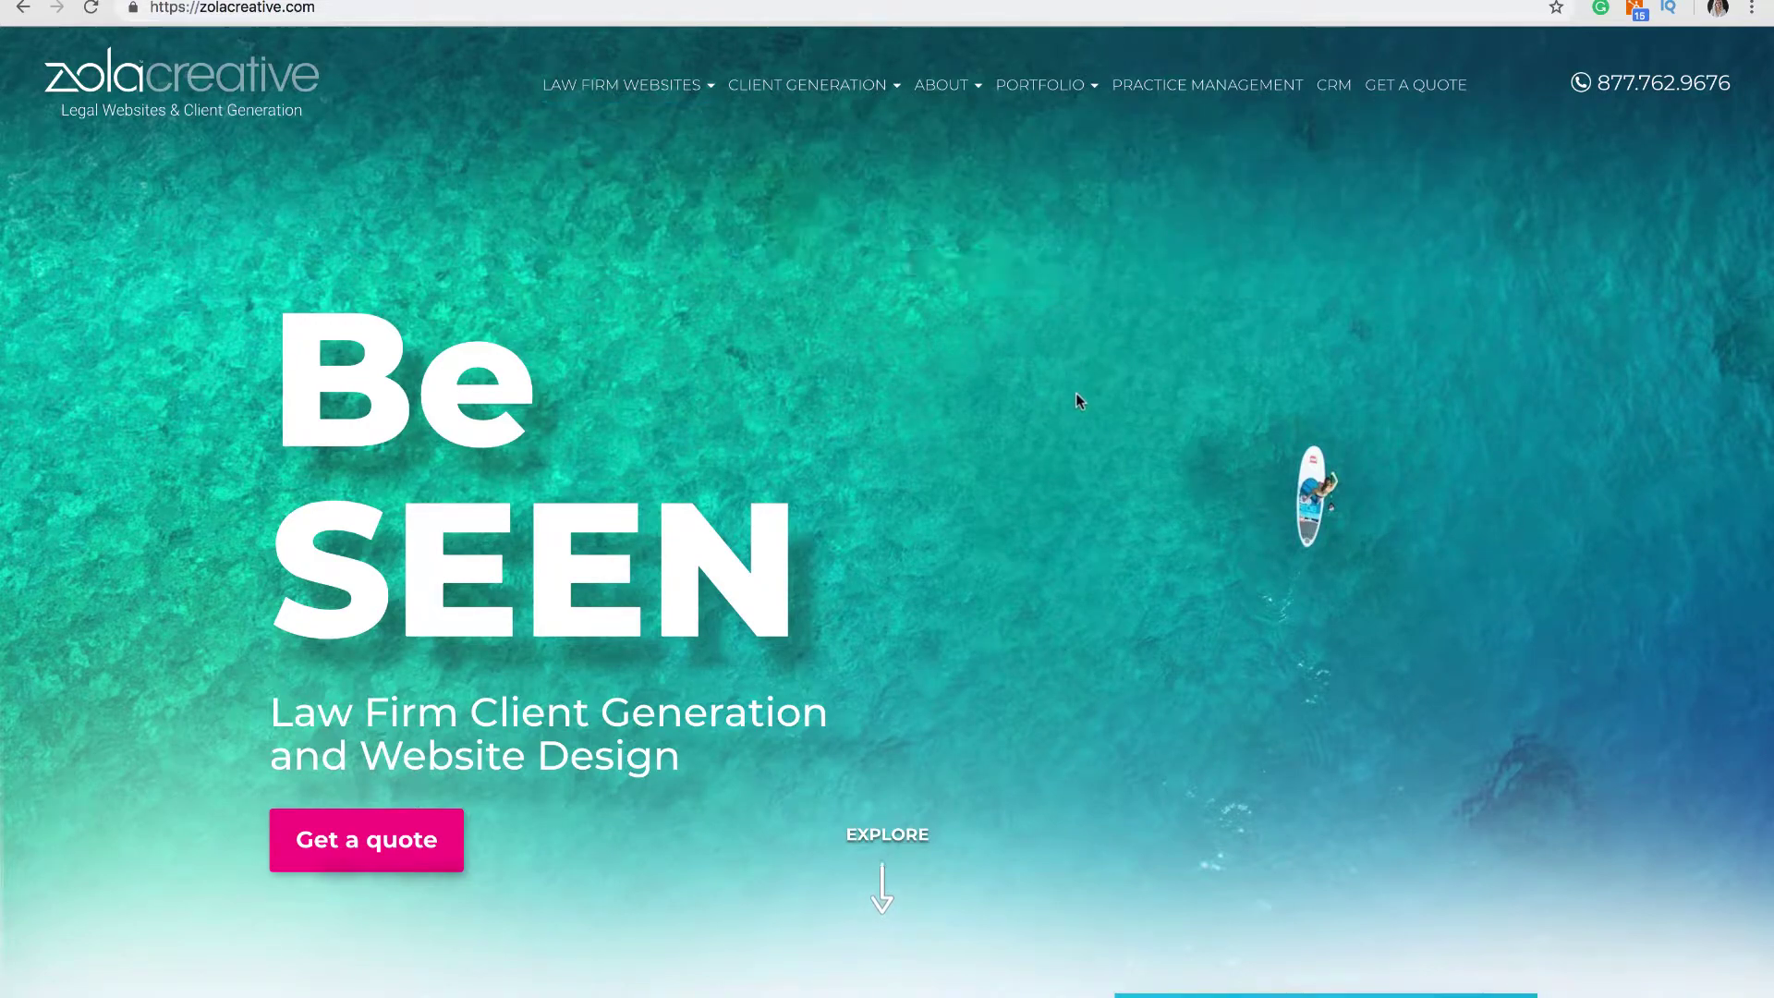
Navigate from zolacreative.com to the Zola CRM homepage via the CRM navigation link
click(1333, 85)
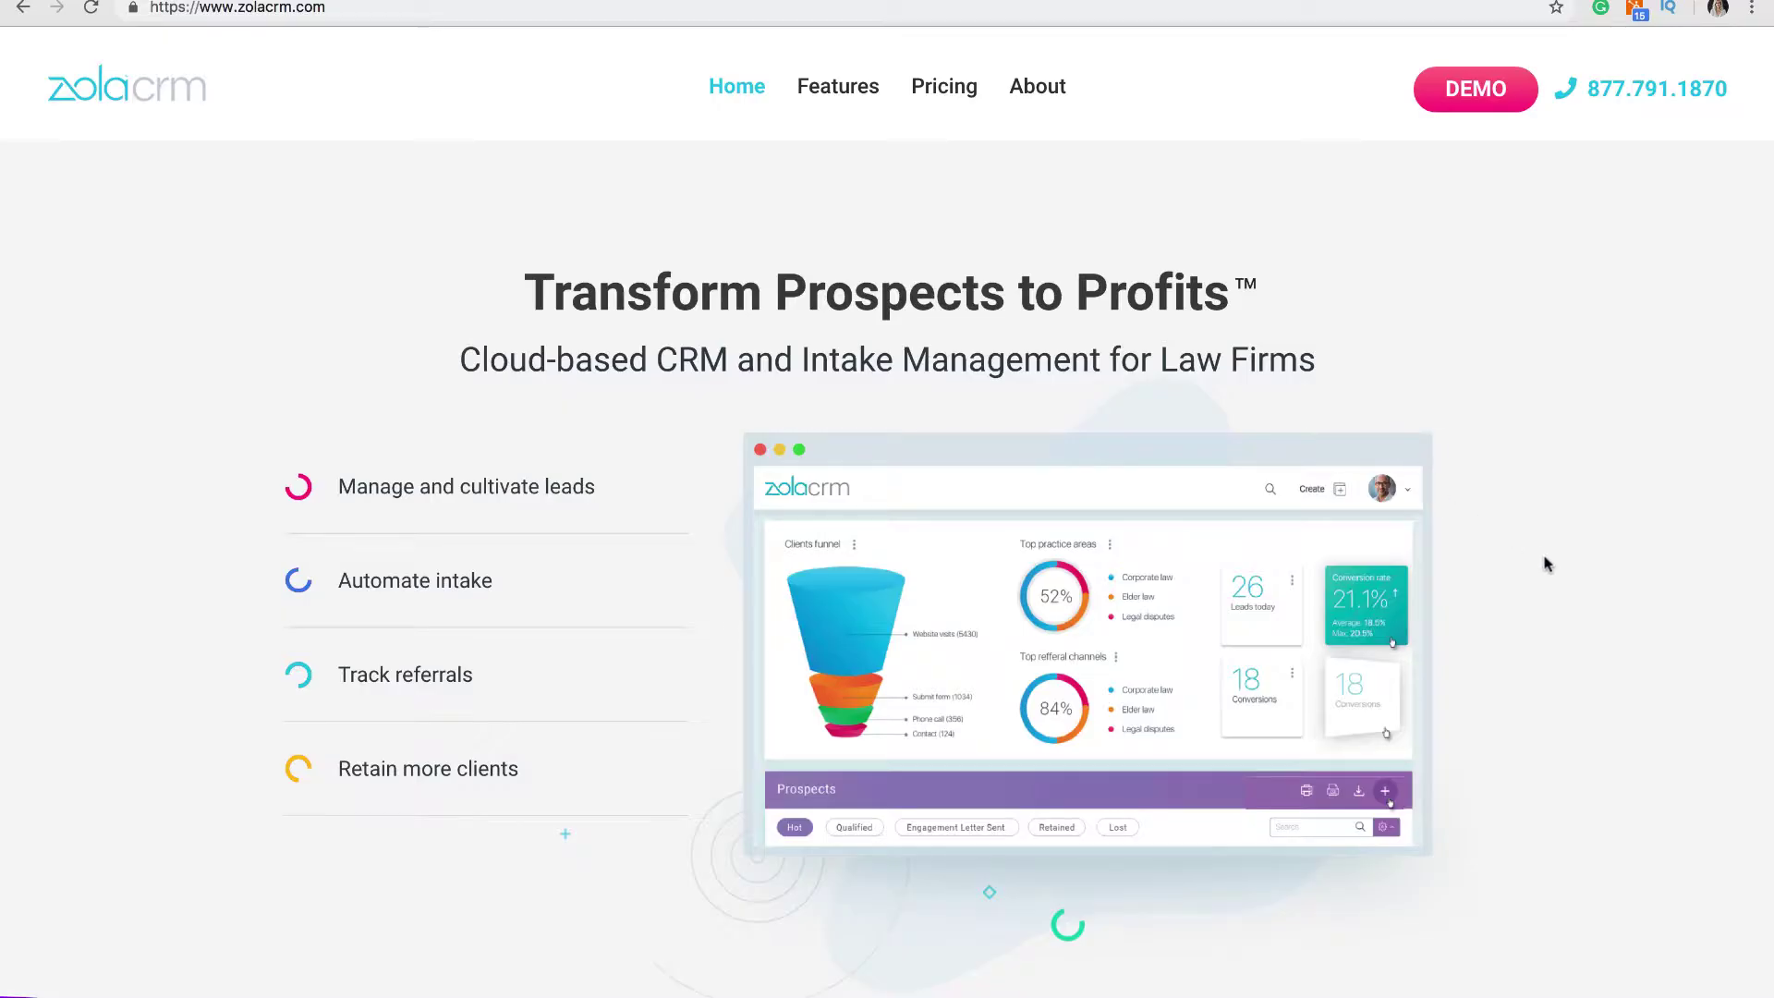
scroll(1546, 564, down, 1)
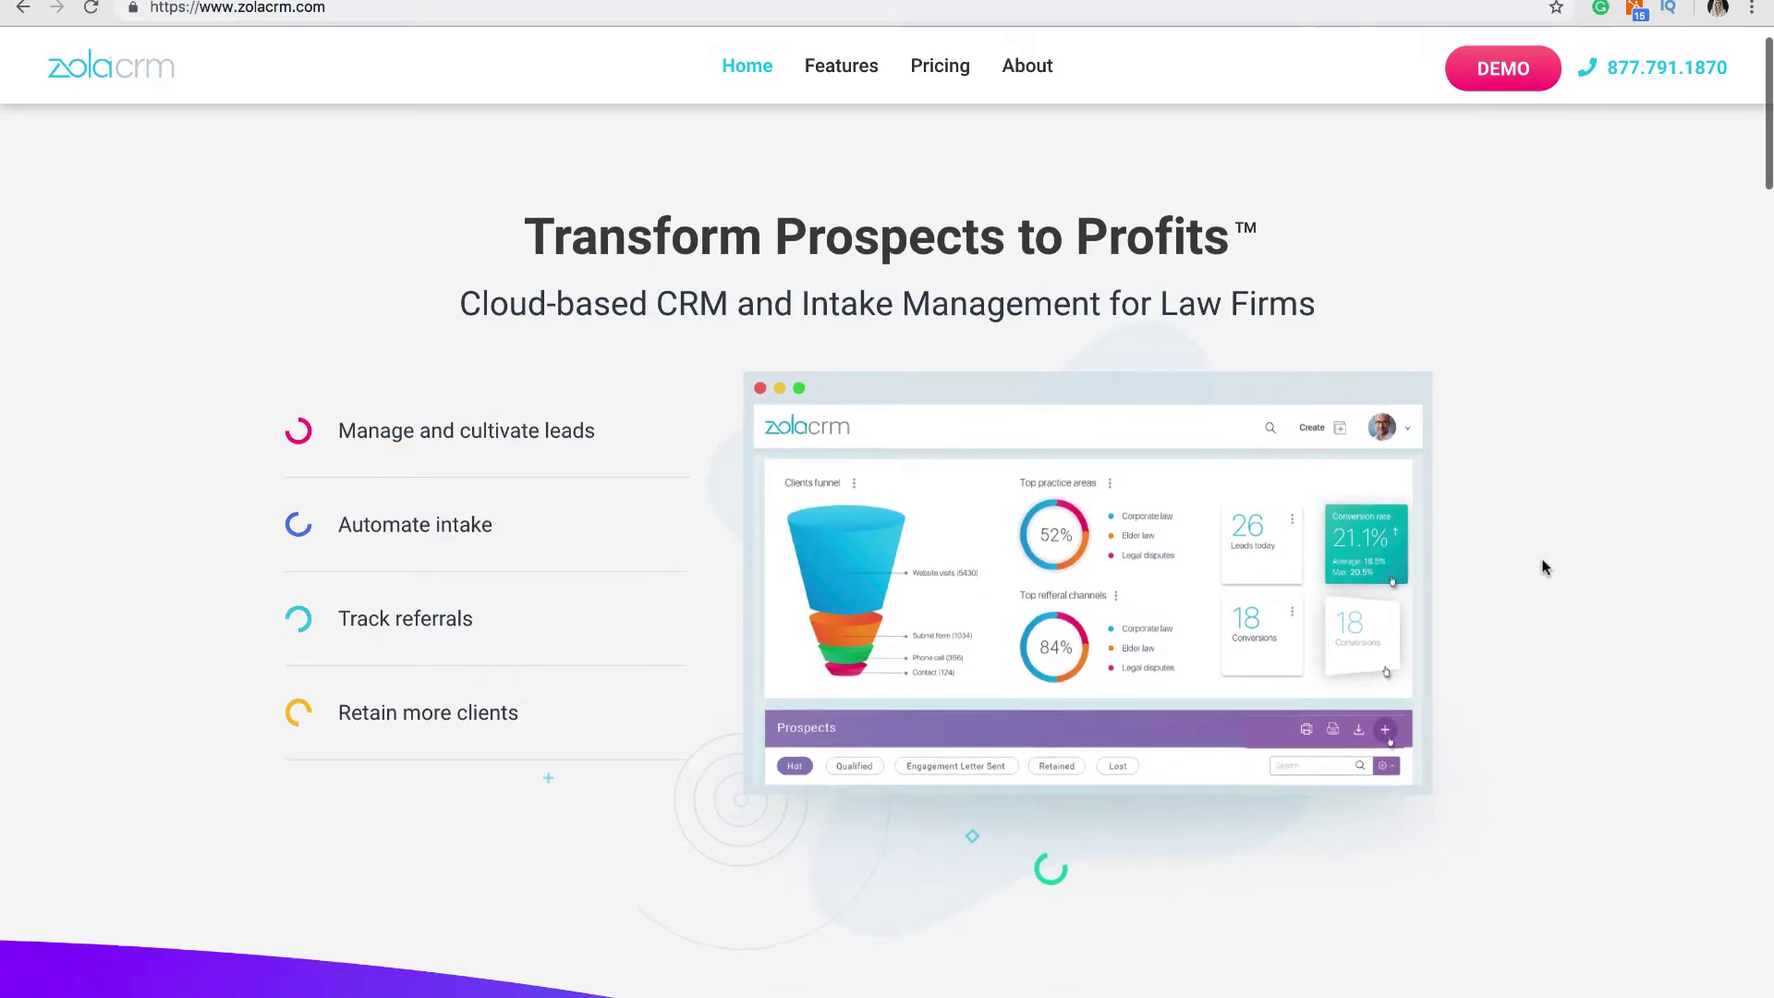
scroll(1547, 567, down, 1)
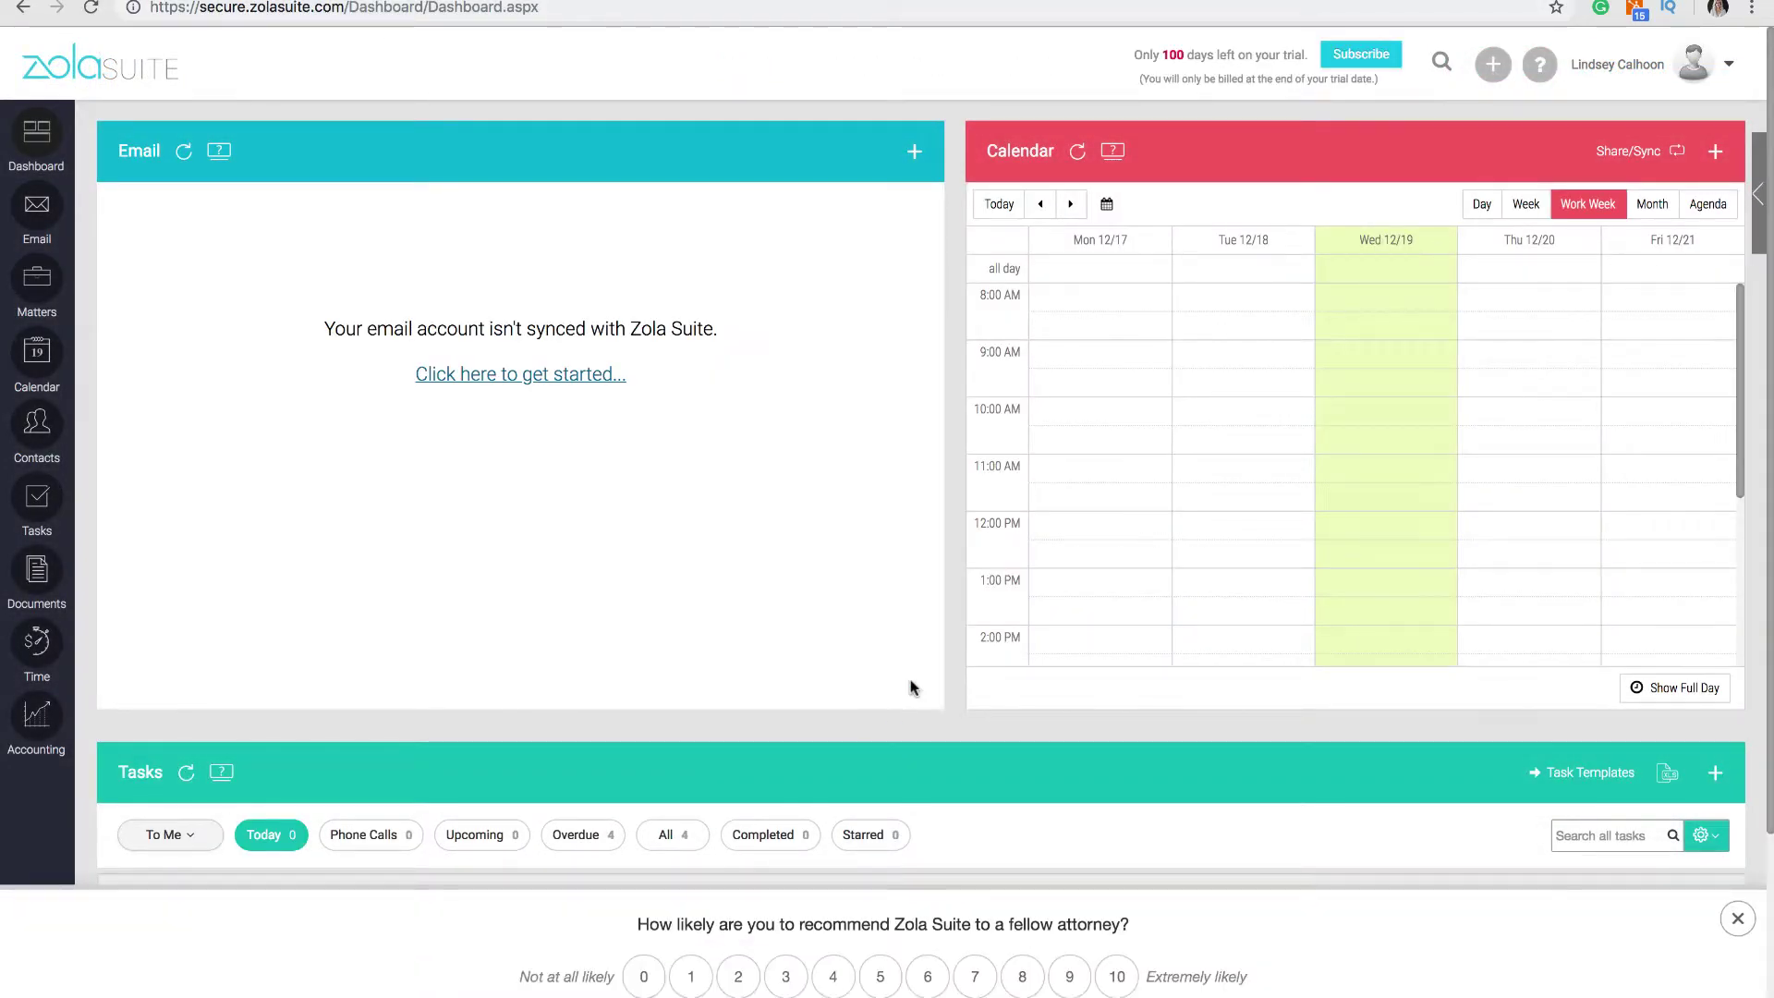
scroll(911, 687, down, 2)
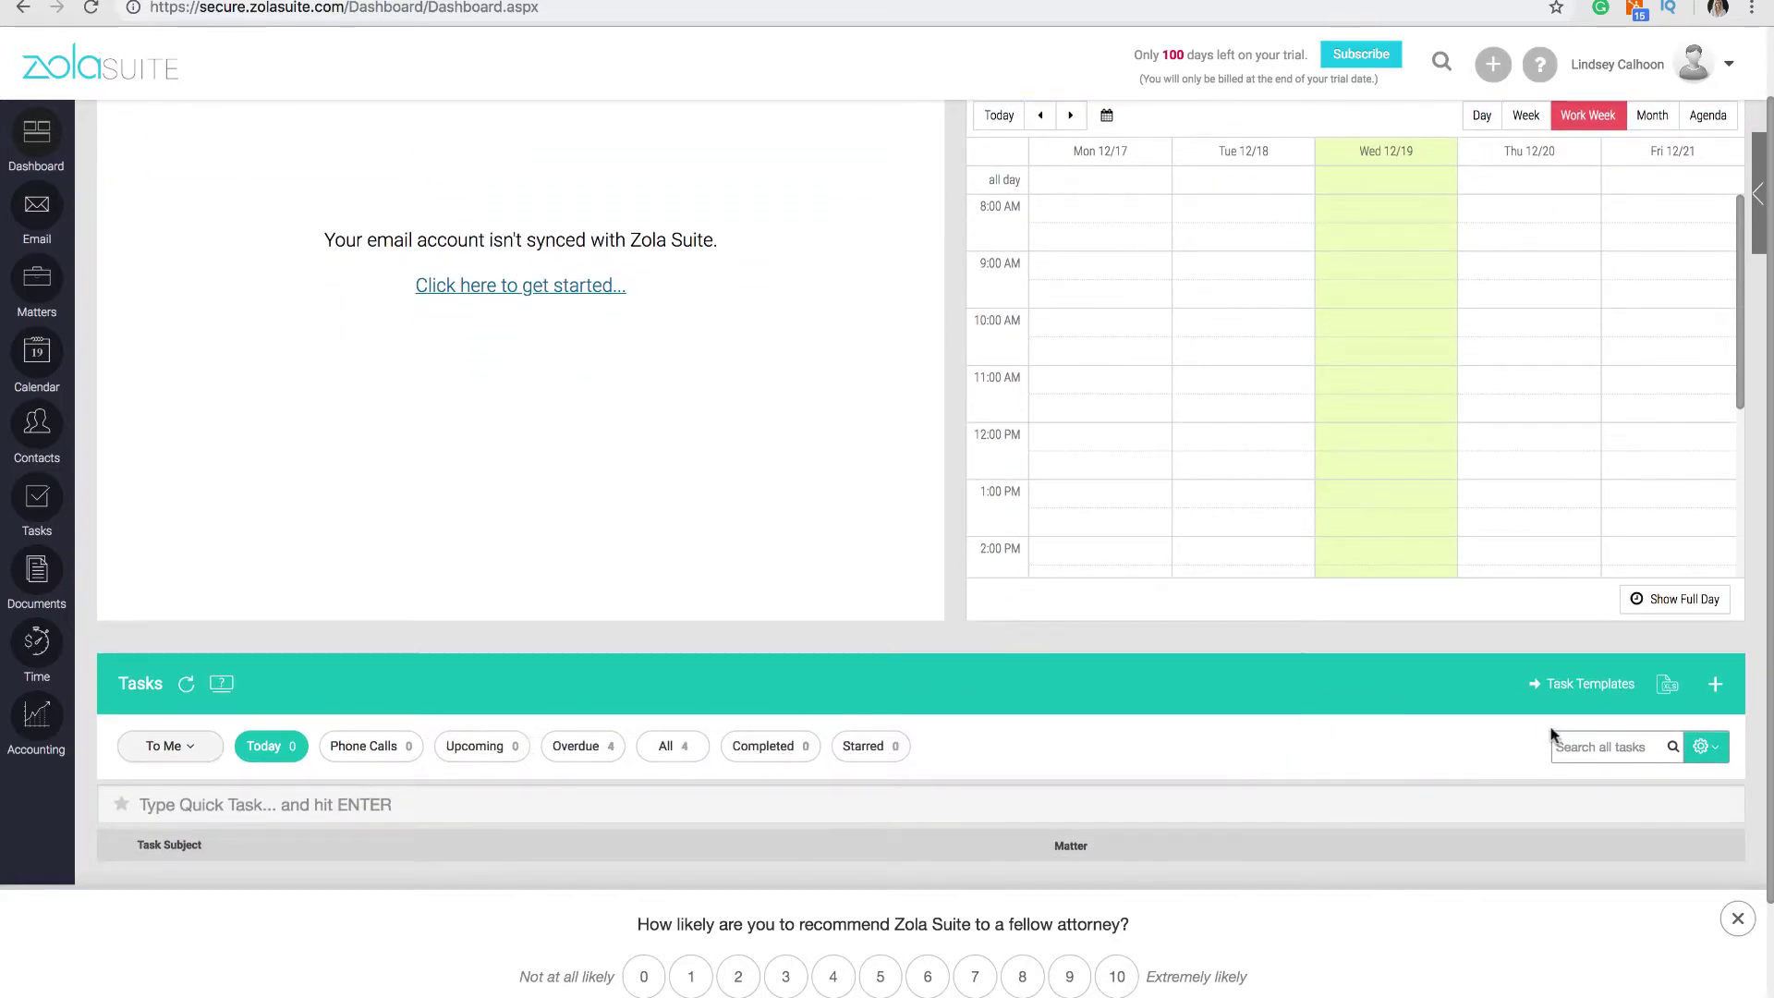
scroll(1552, 742, up, 1)
scroll(1422, 667, up, 1)
scroll(1275, 610, down, 1)
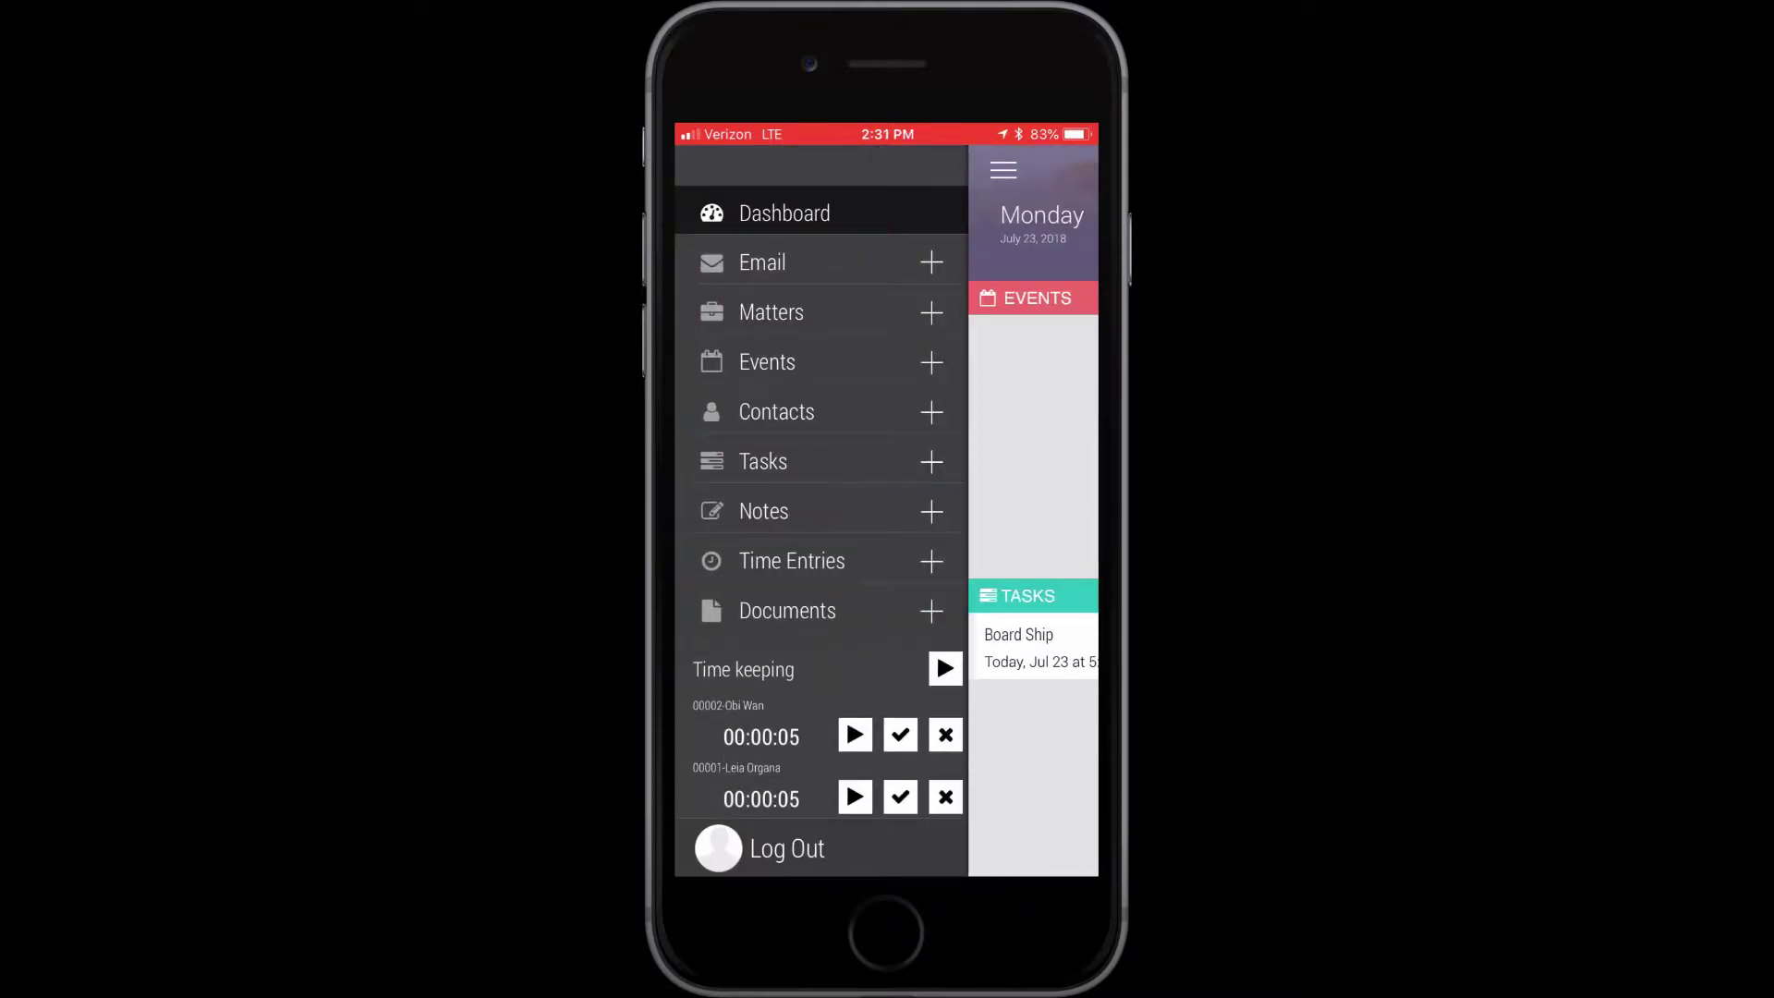
scroll(822, 527, down, 3)
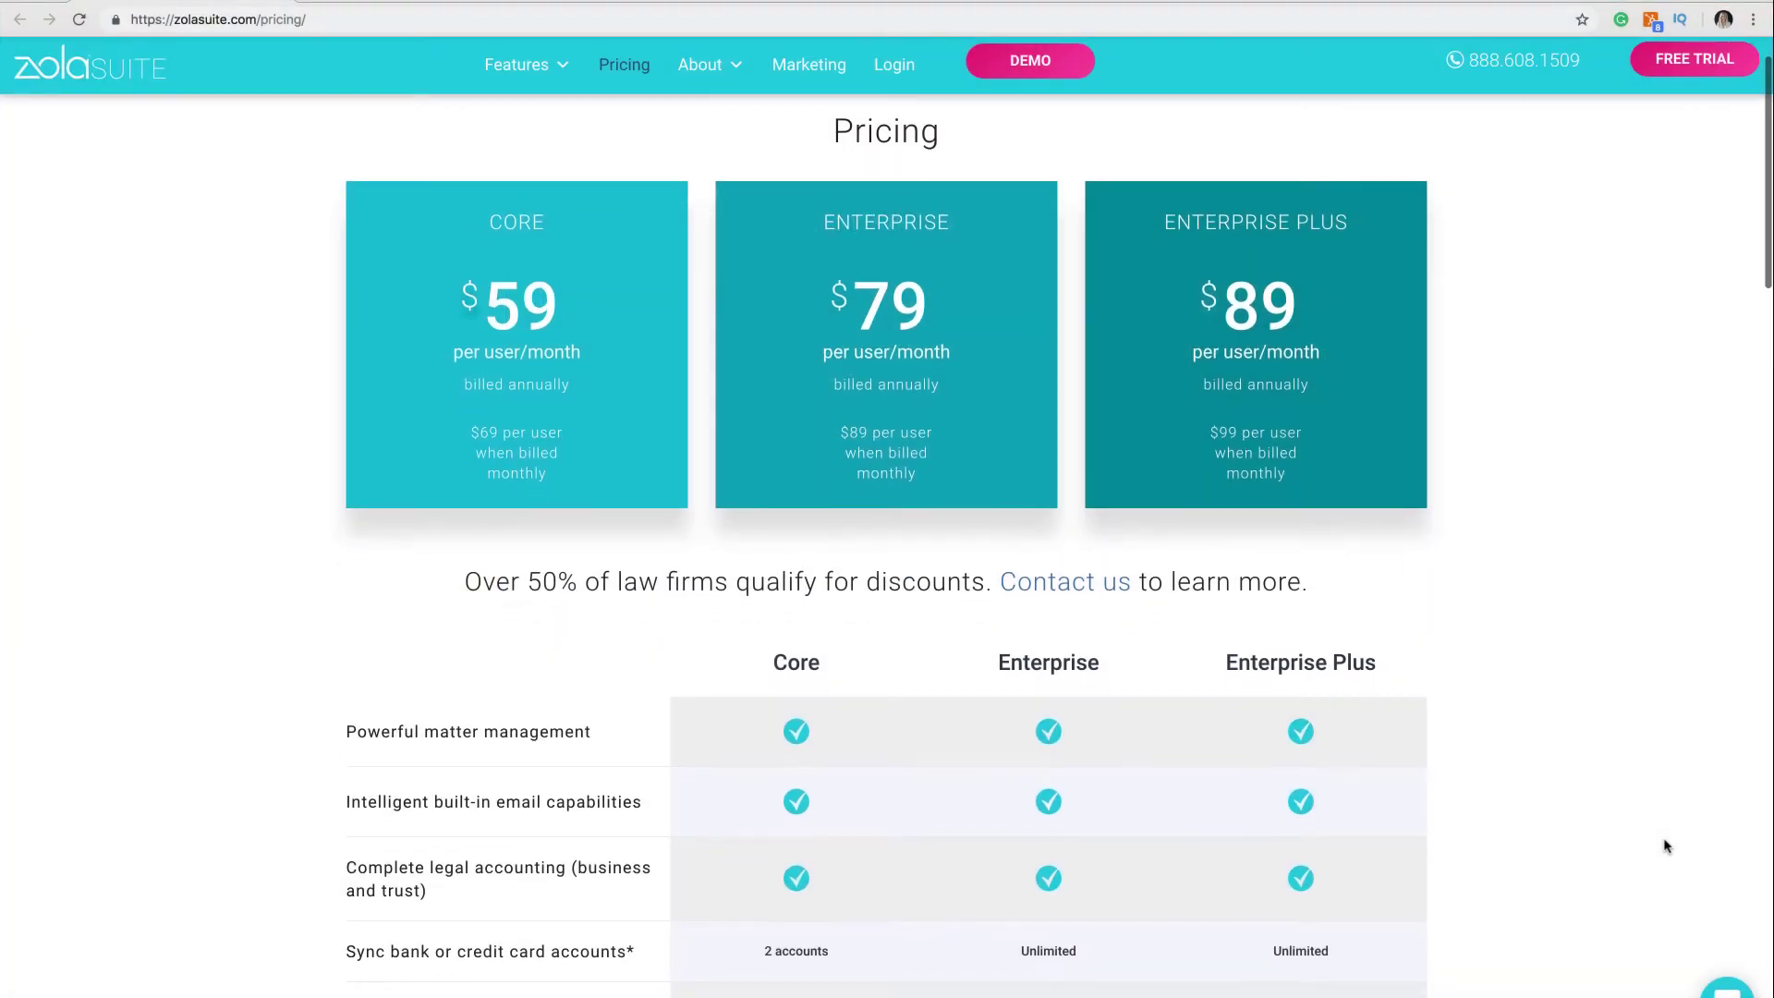
scroll(1667, 845, down, 1)
scroll(1667, 846, down, 1)
scroll(1666, 845, down, 1)
scroll(1666, 846, down, 1)
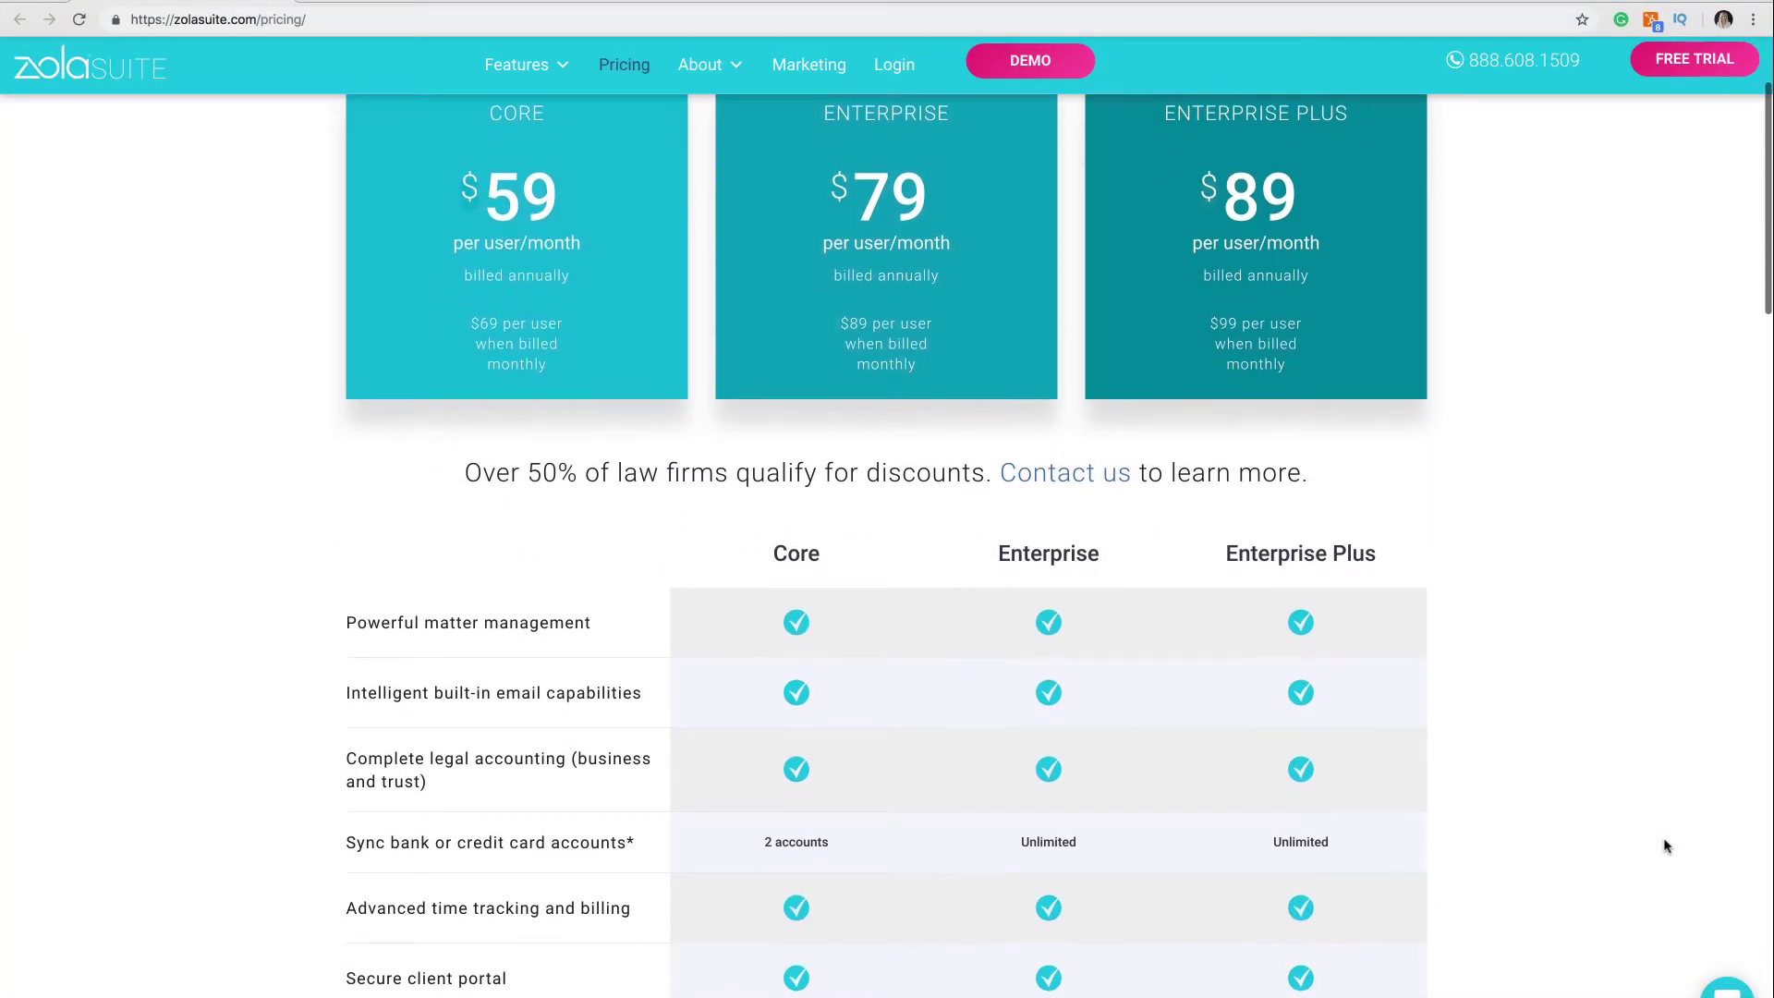
scroll(1666, 845, down, 1)
scroll(1666, 847, down, 1)
scroll(1667, 846, down, 1)
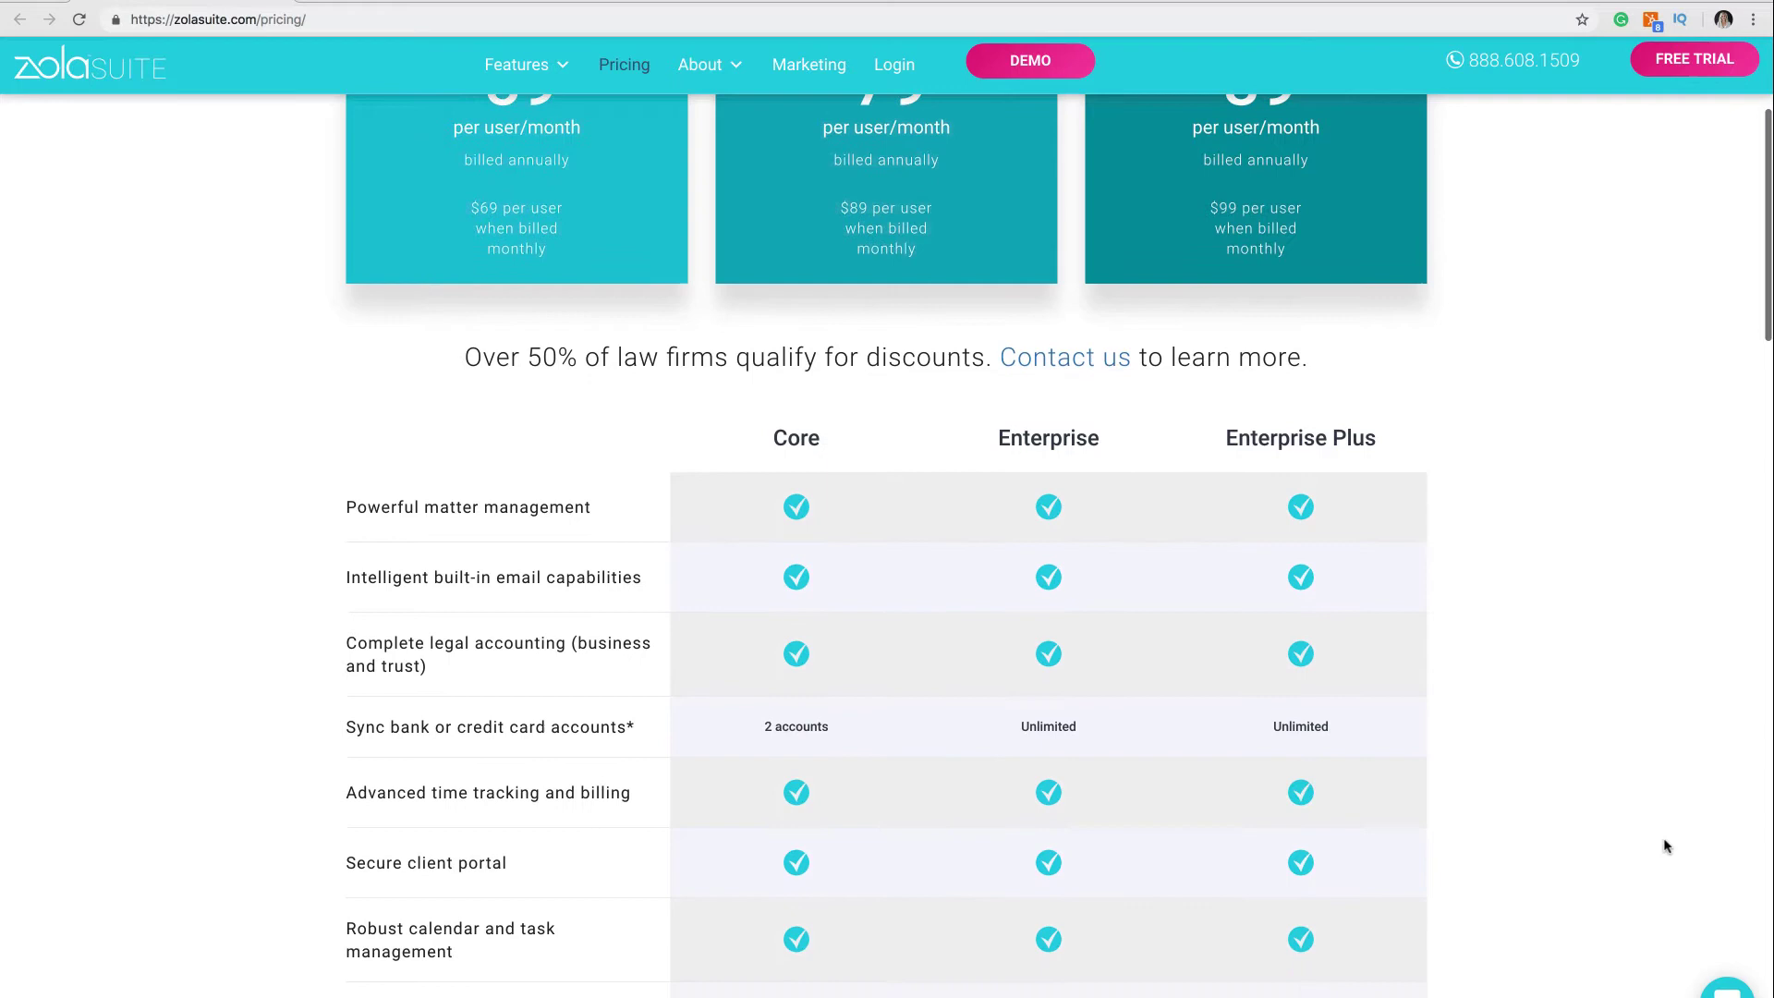
scroll(1667, 846, down, 1)
scroll(1666, 846, down, 1)
scroll(1668, 846, down, 1)
scroll(1667, 845, down, 1)
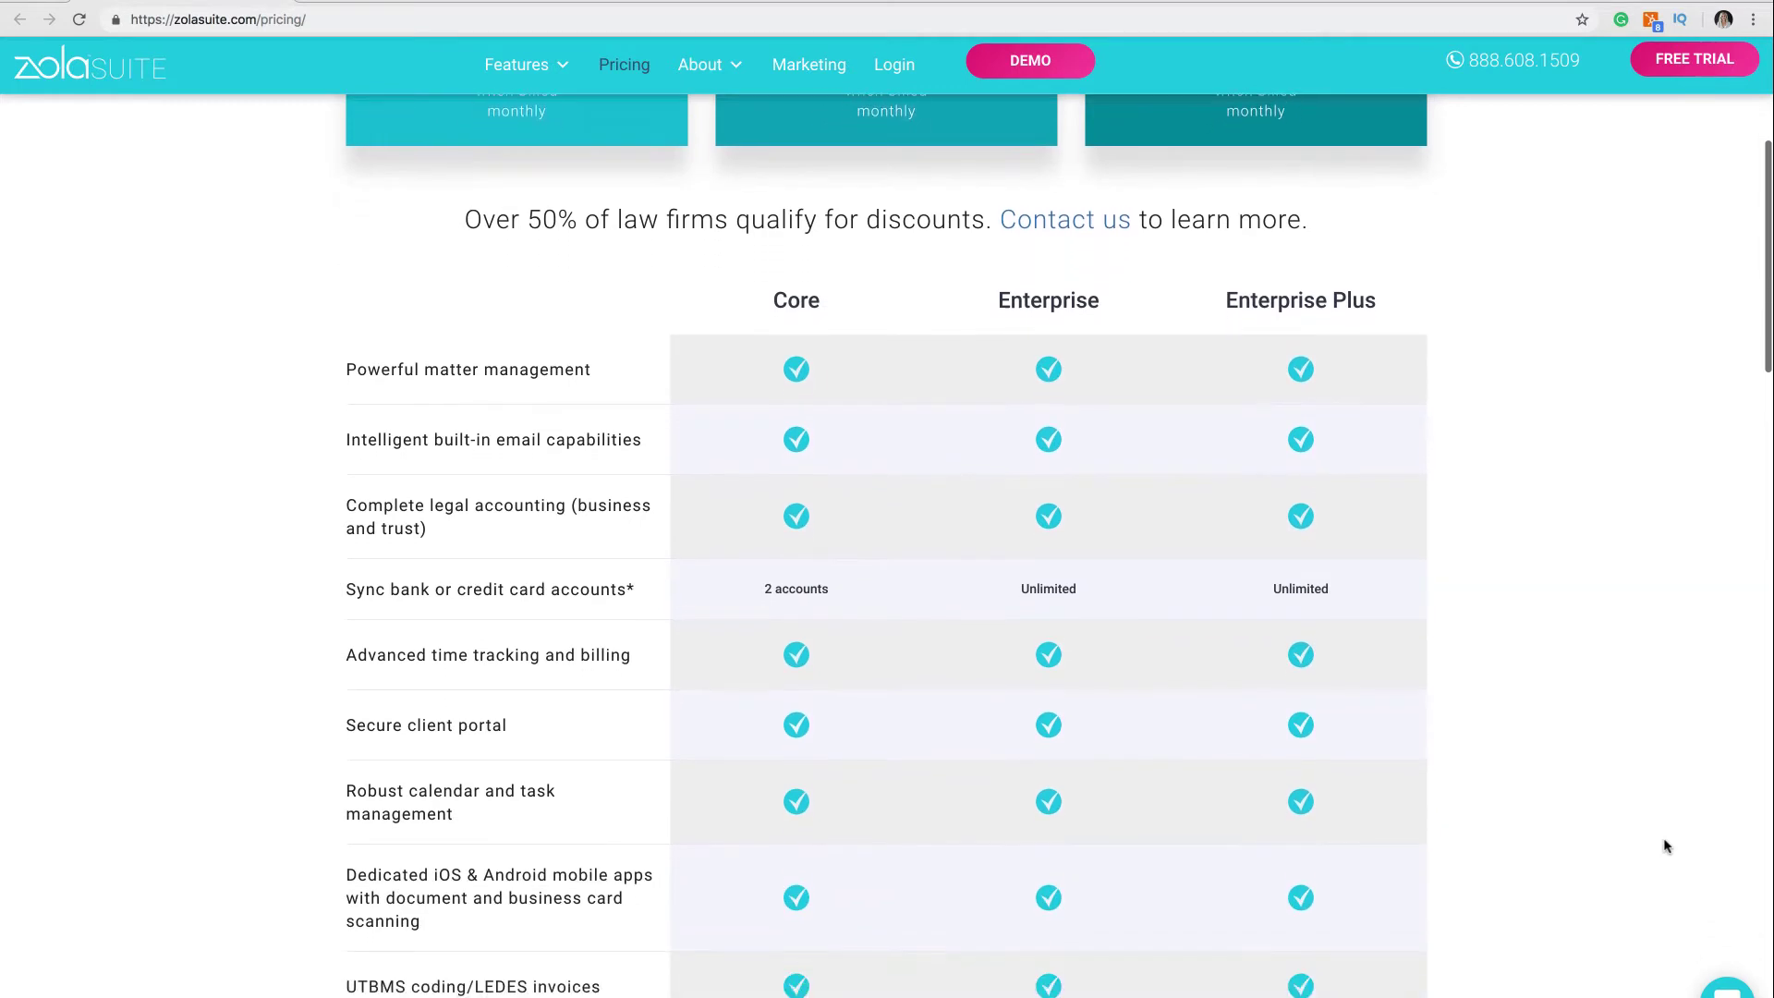
scroll(1667, 847, down, 1)
scroll(1667, 847, down, 1)
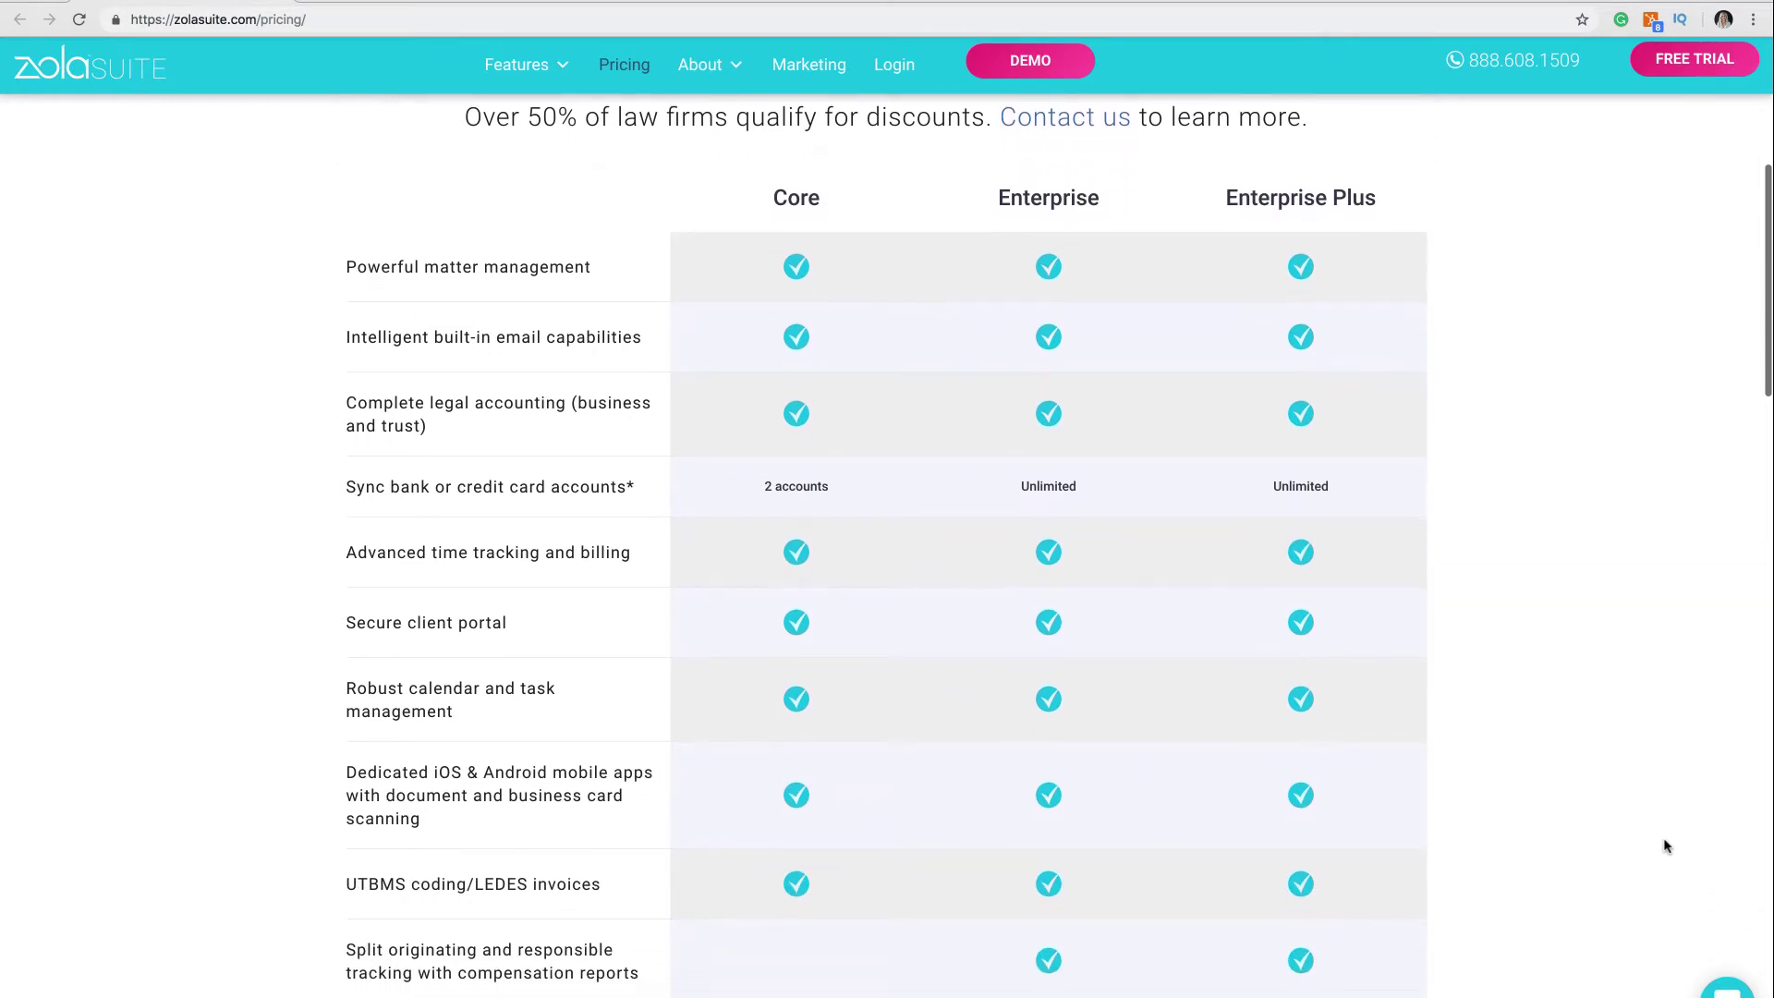
scroll(1666, 846, down, 1)
scroll(1666, 847, up, 1)
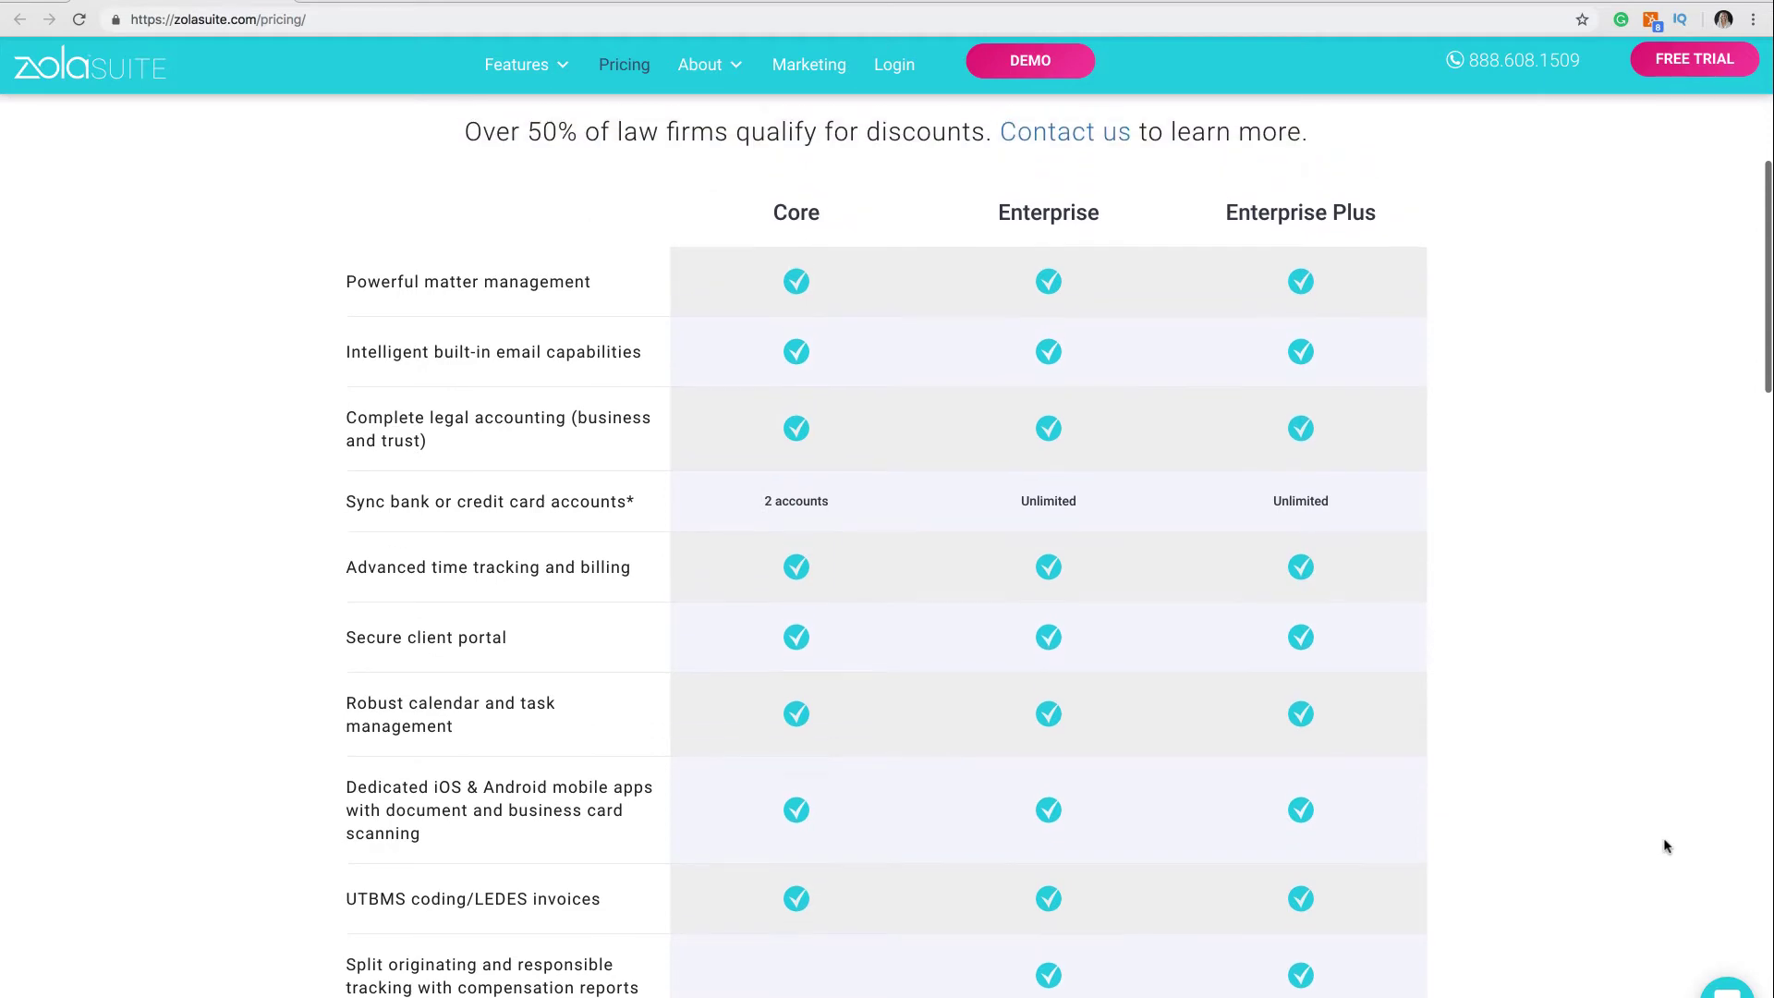
scroll(1667, 846, up, 2)
scroll(1666, 847, up, 2)
scroll(1667, 846, up, 1)
scroll(1666, 845, up, 2)
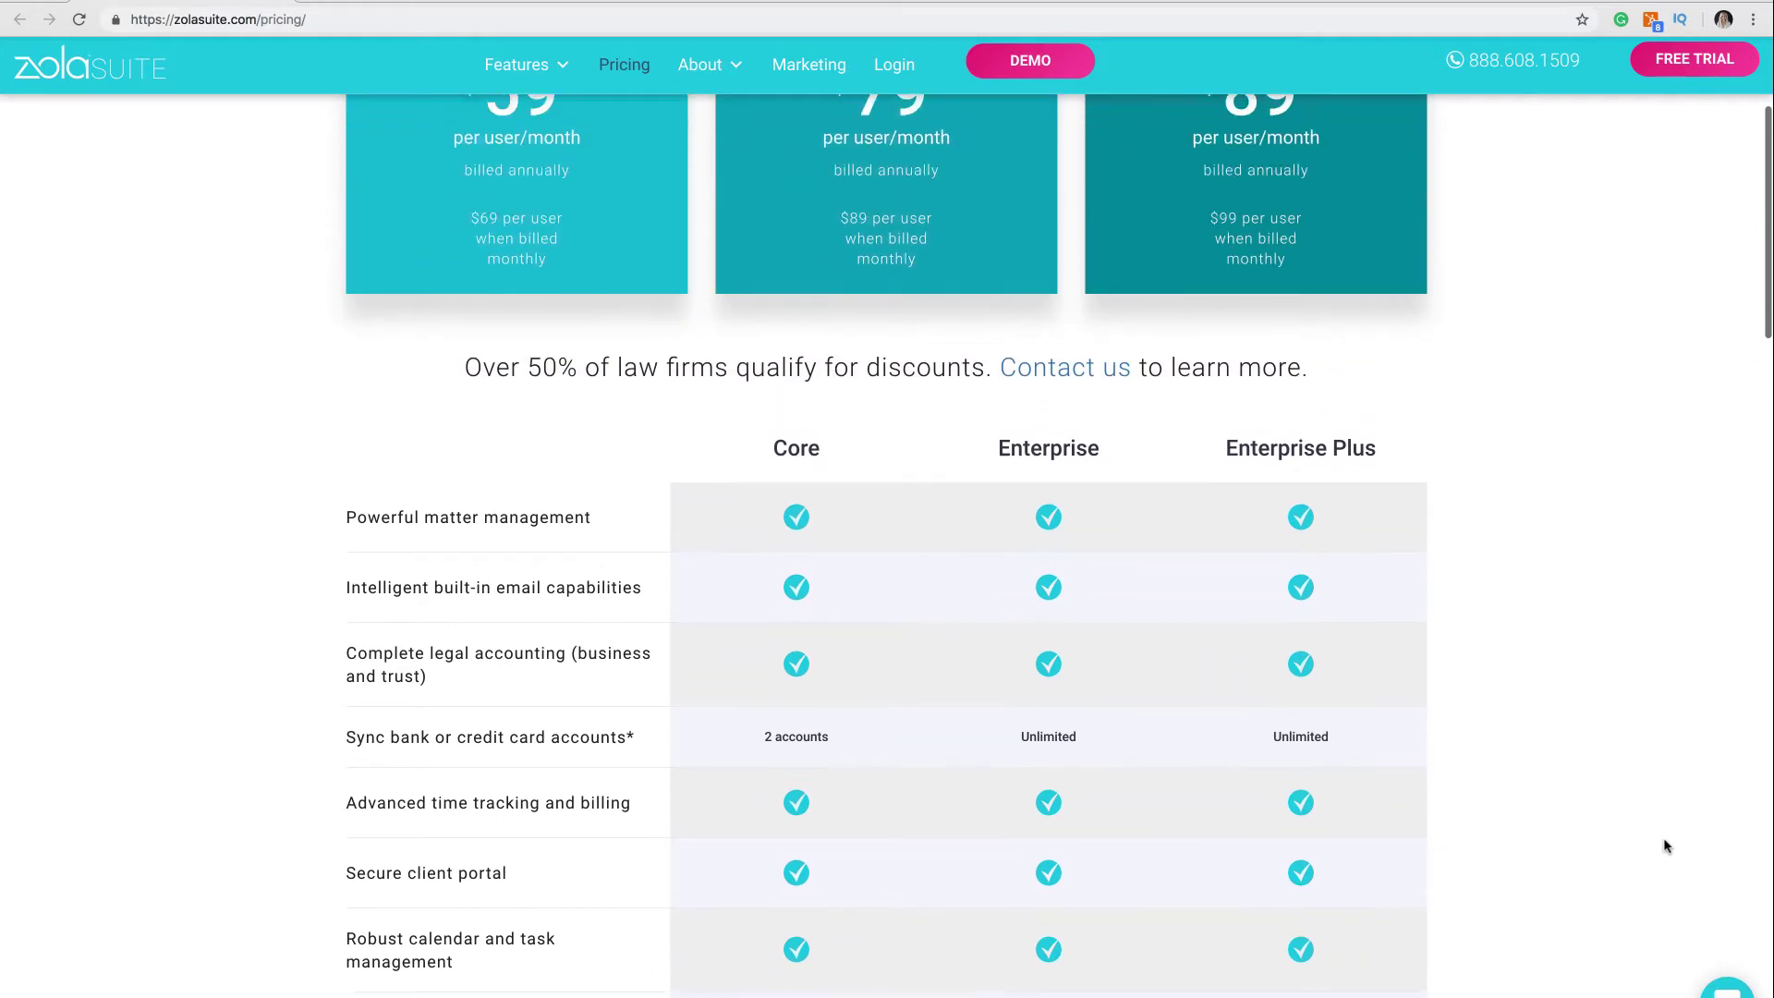
scroll(1666, 846, up, 1)
scroll(1667, 847, up, 1)
scroll(1667, 847, up, 1)
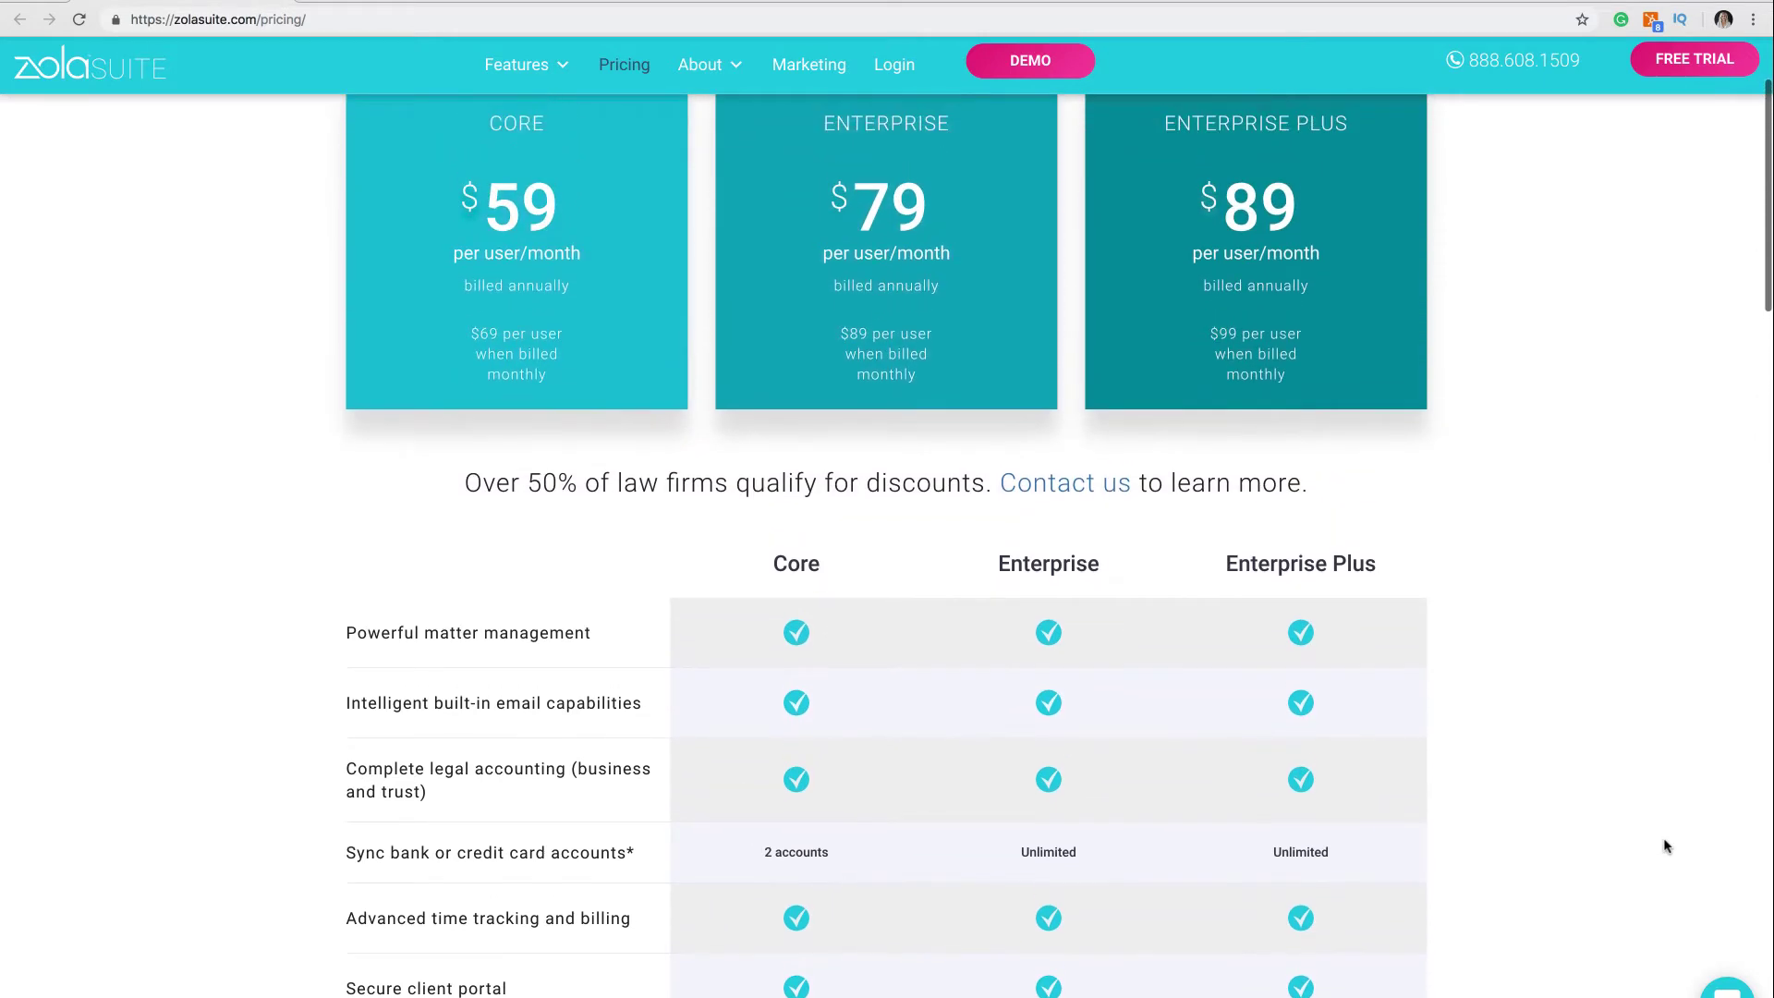
scroll(1666, 845, up, 1)
scroll(1667, 845, up, 1)
scroll(1668, 846, up, 1)
scroll(1666, 846, up, 1)
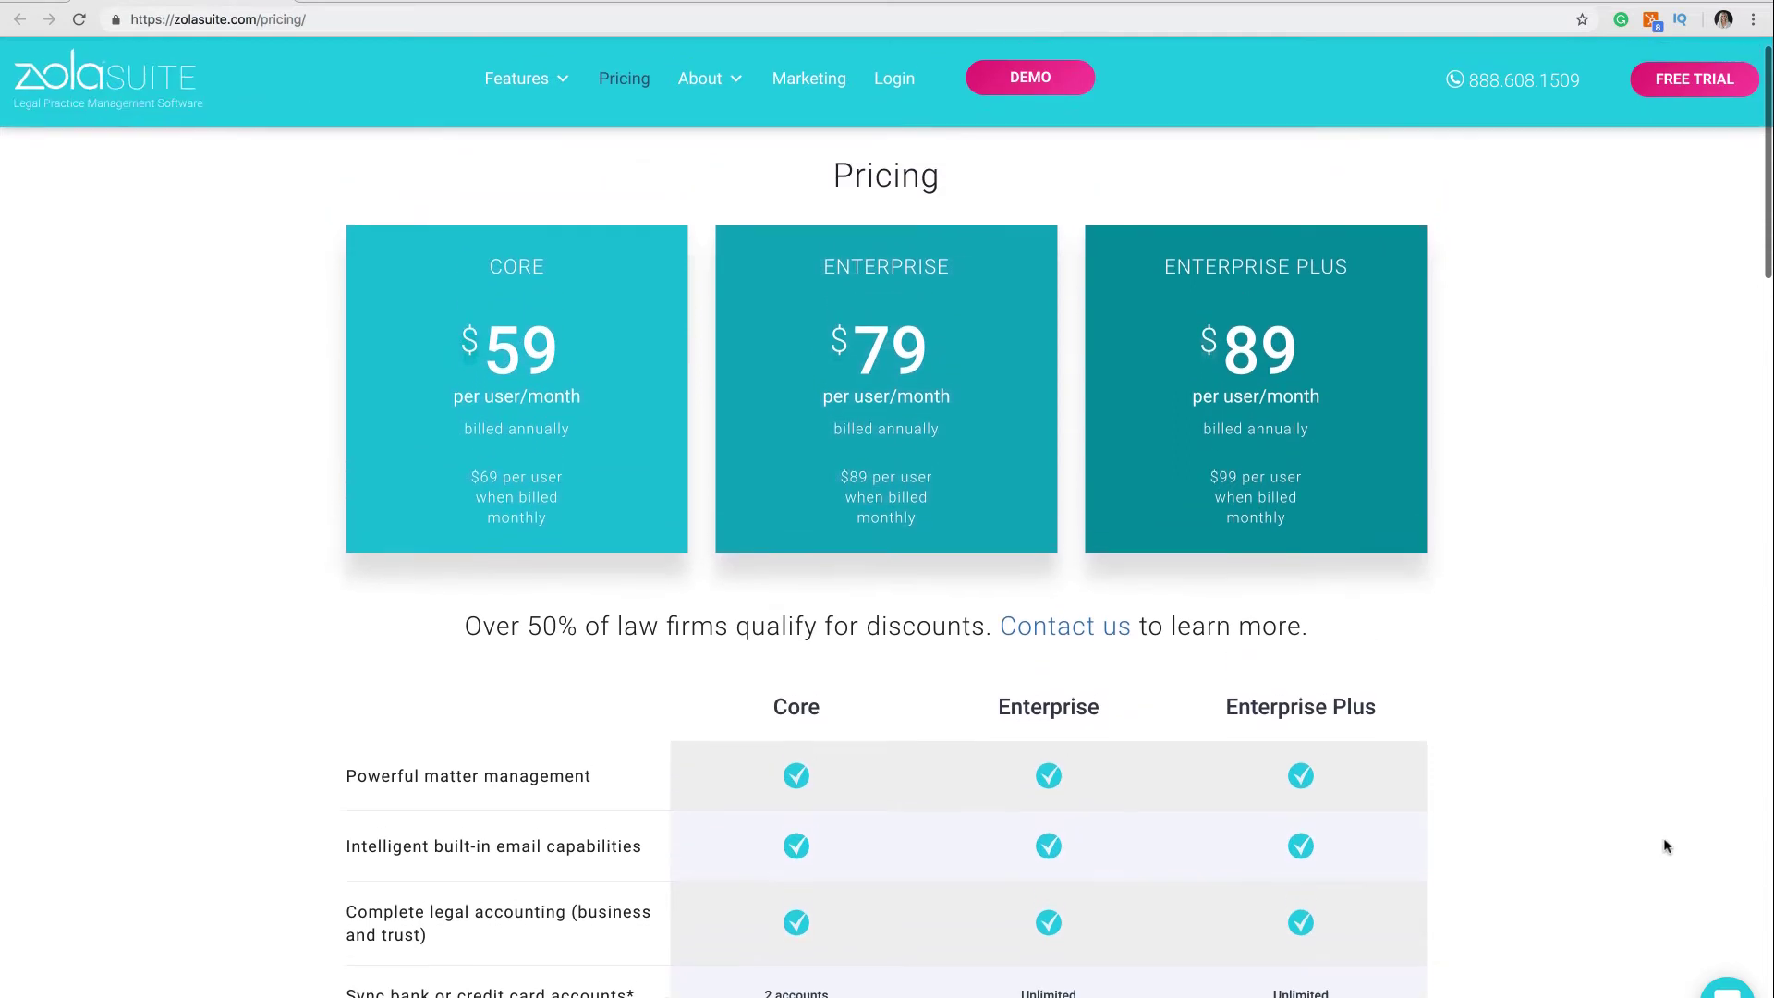